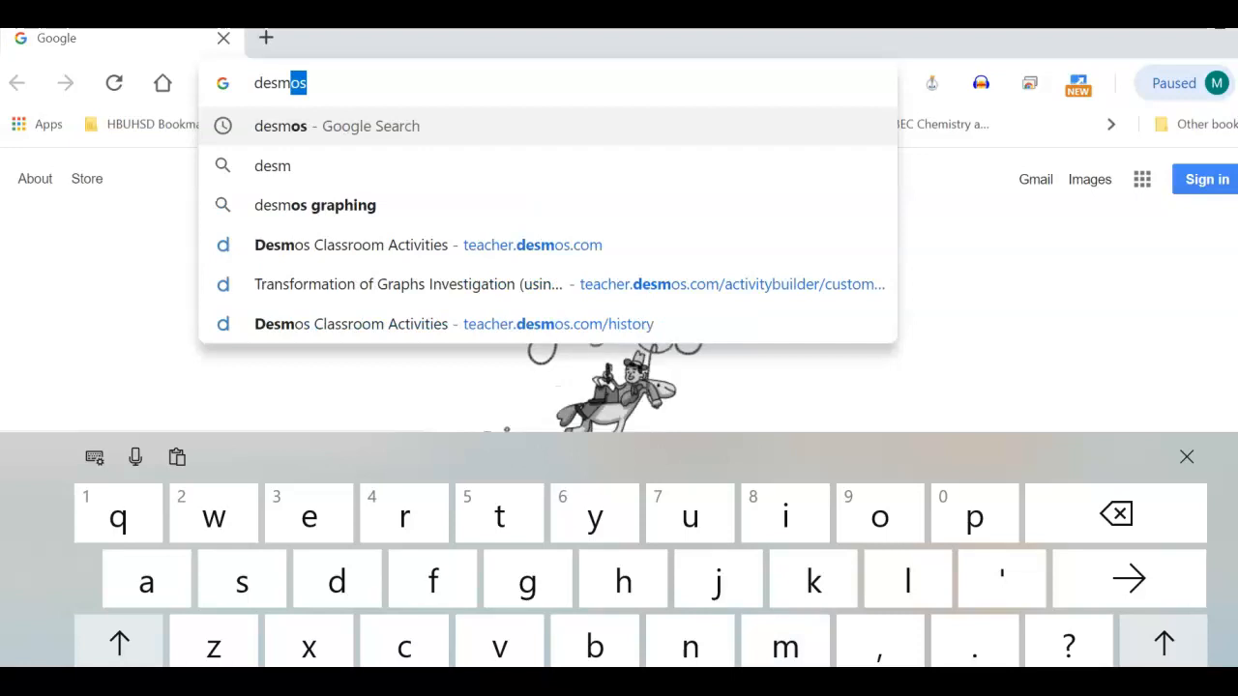
Search Google for "desmos graphing" and open the Desmos Graphing Calculator result
key("Return")
left_click(1186, 456)
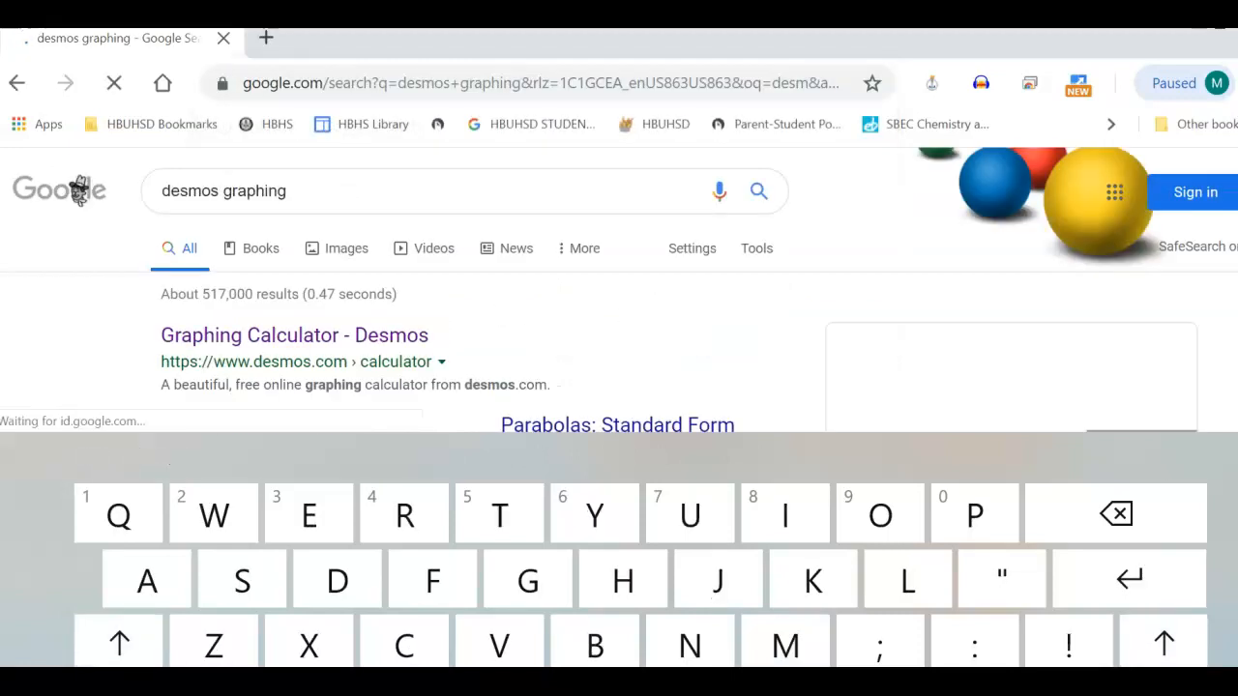
left_click(294, 333)
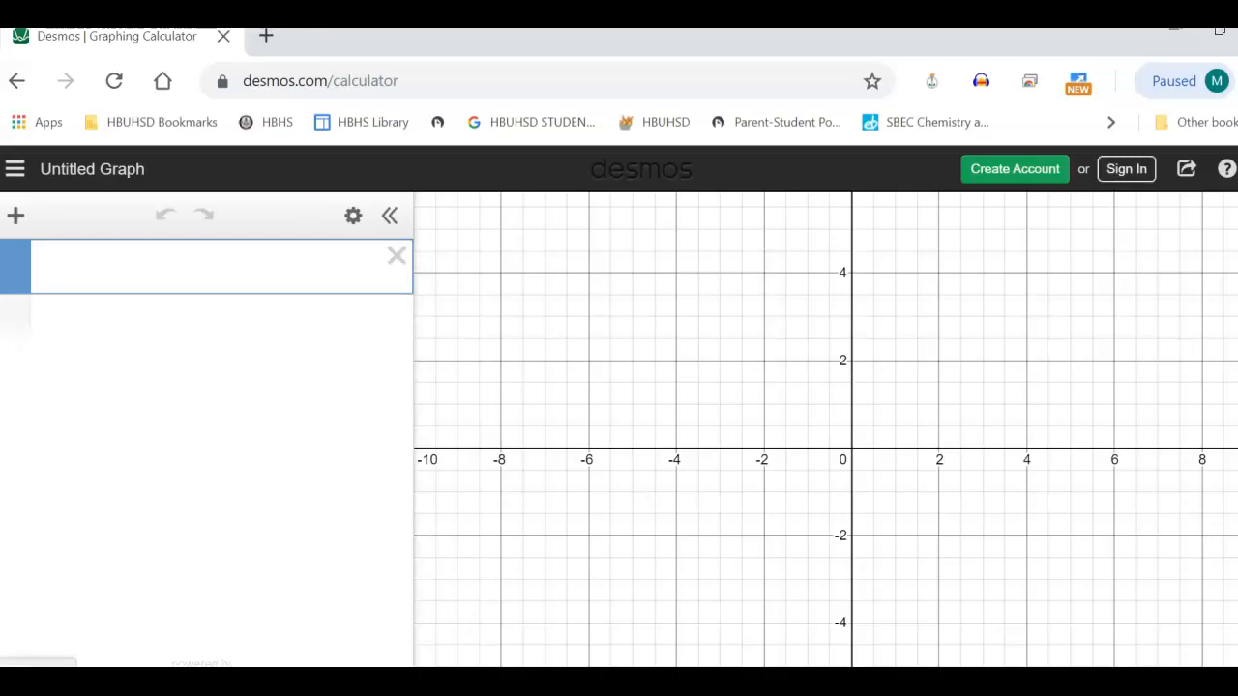
Sign in to the calculator with the listed Google account
left_click(1126, 169)
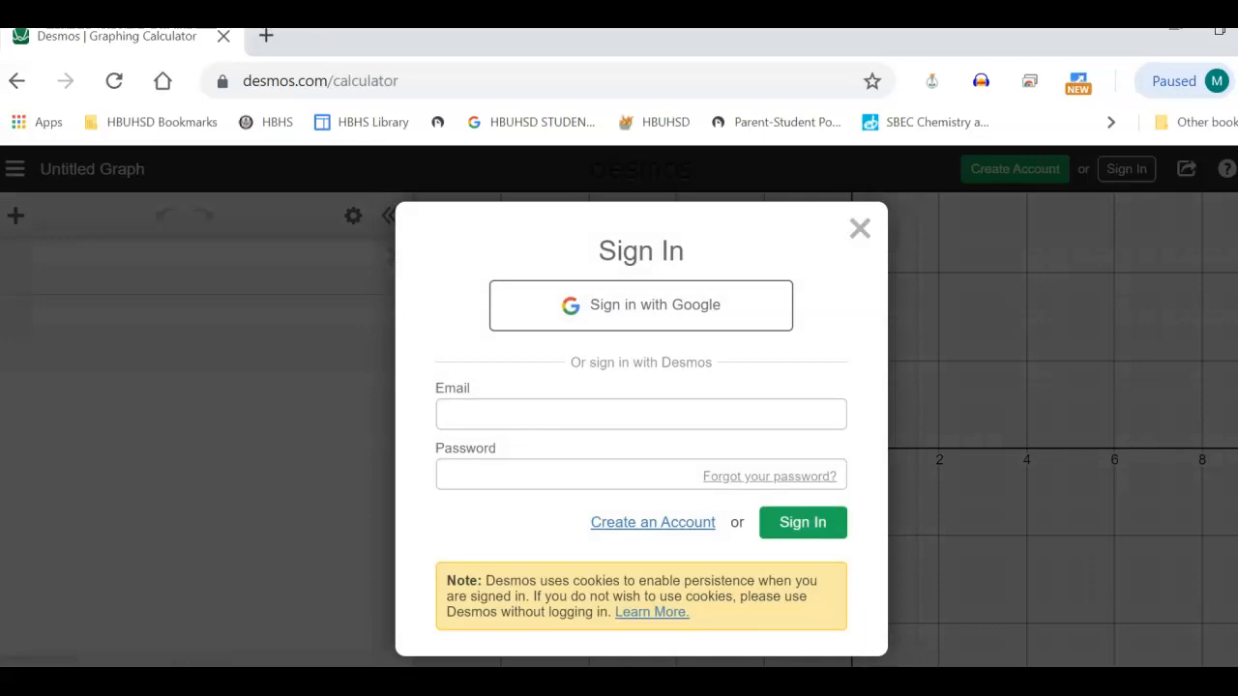
left_click(655, 305)
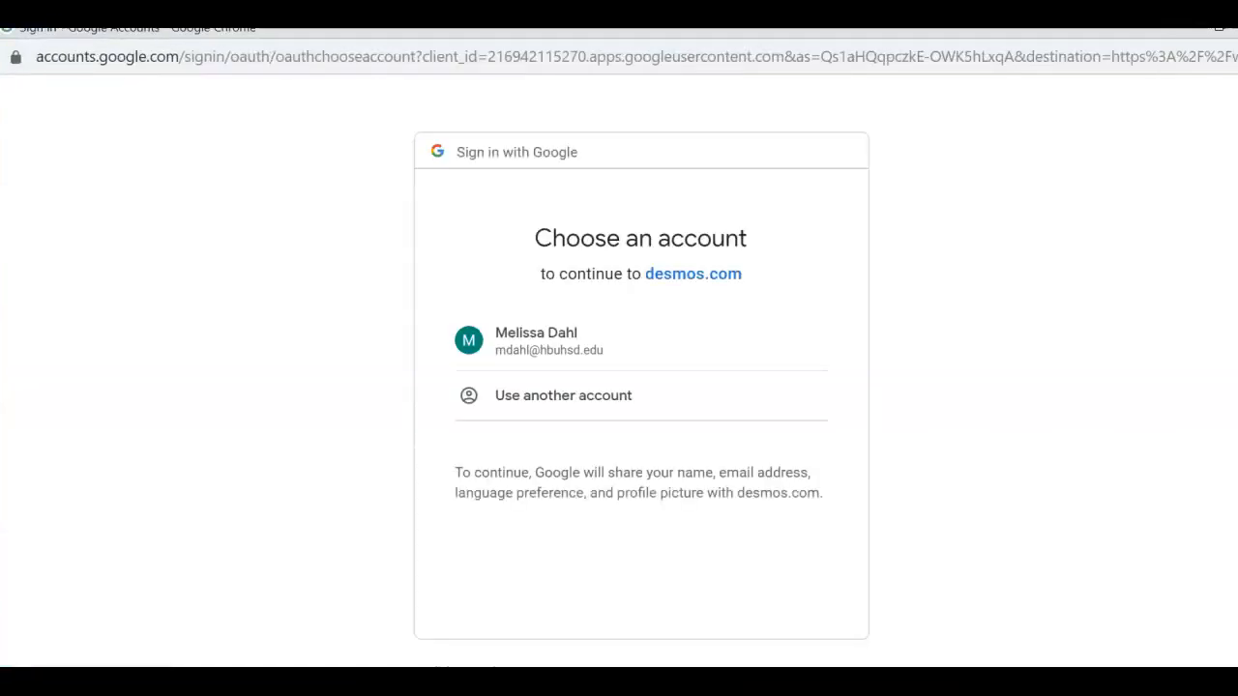
left_click(580, 341)
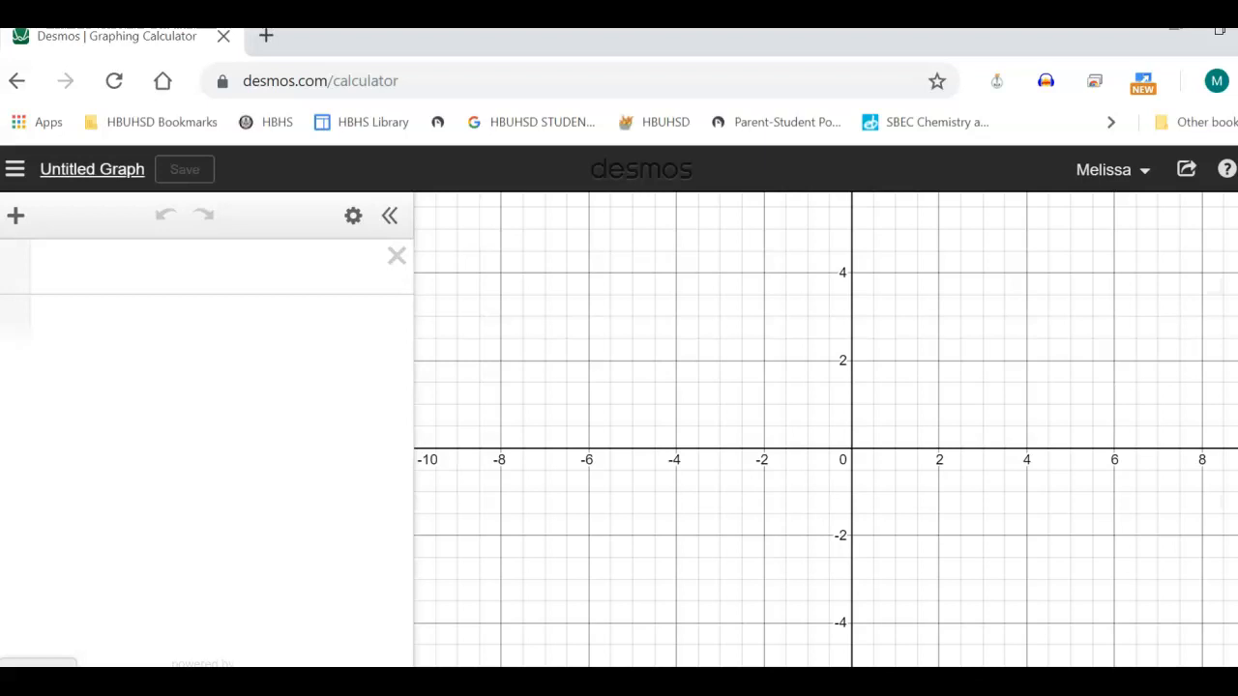
Save the untitled graph with the title "Self portrait"
left_click(91, 170)
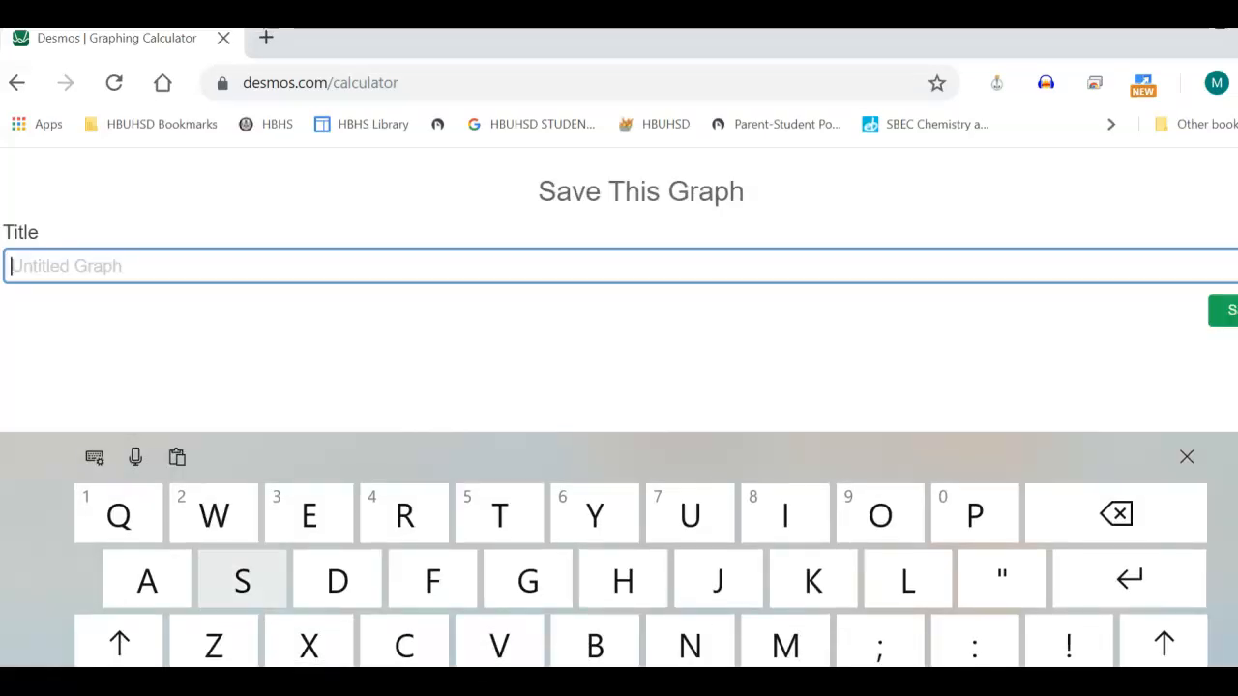
type("Self ")
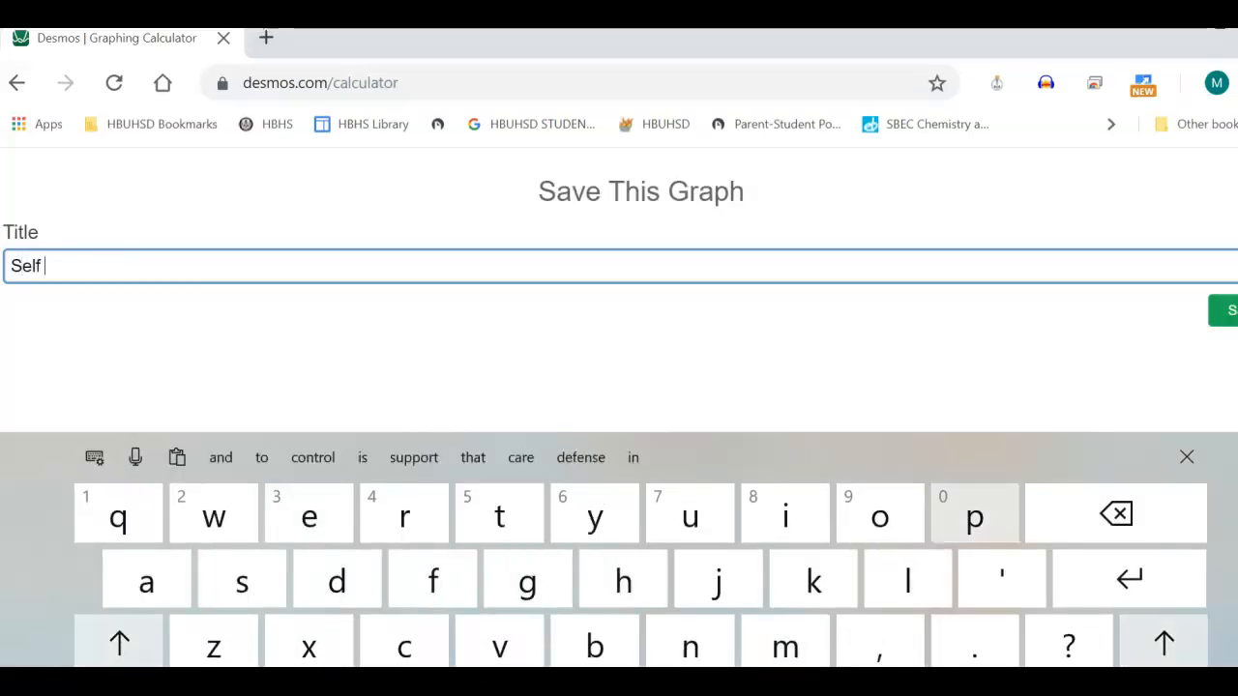
type("portr")
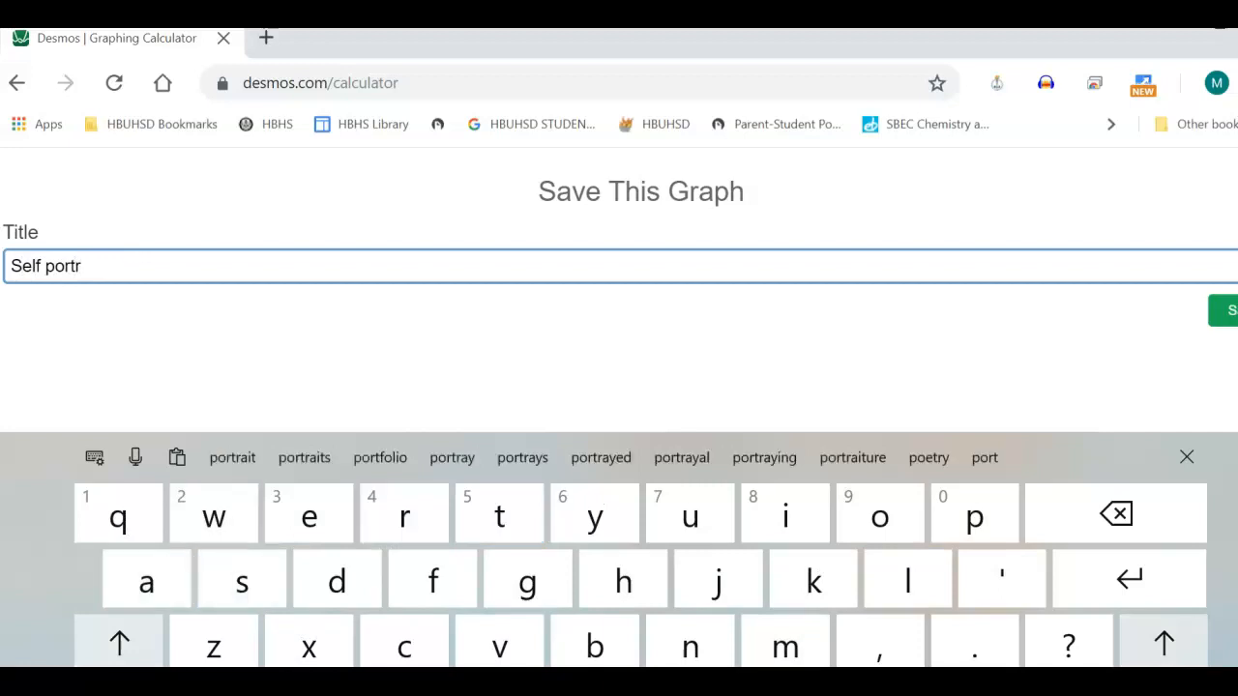
type("ait")
key("Return")
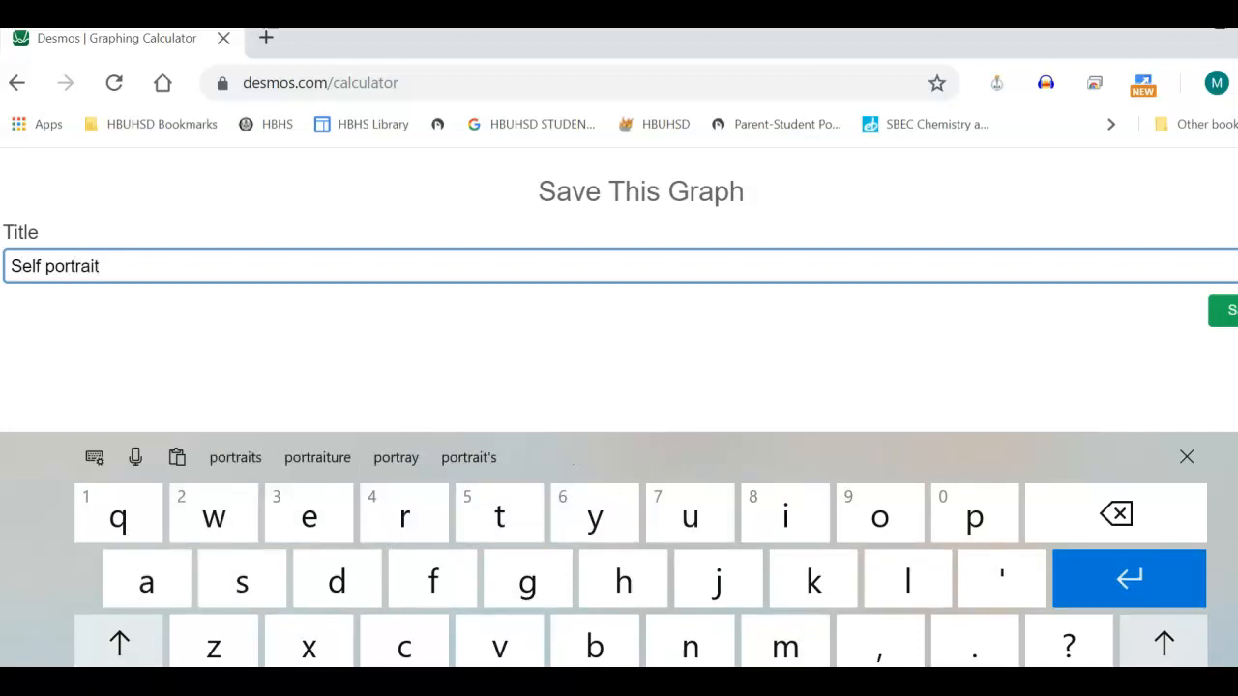
left_click(1186, 457)
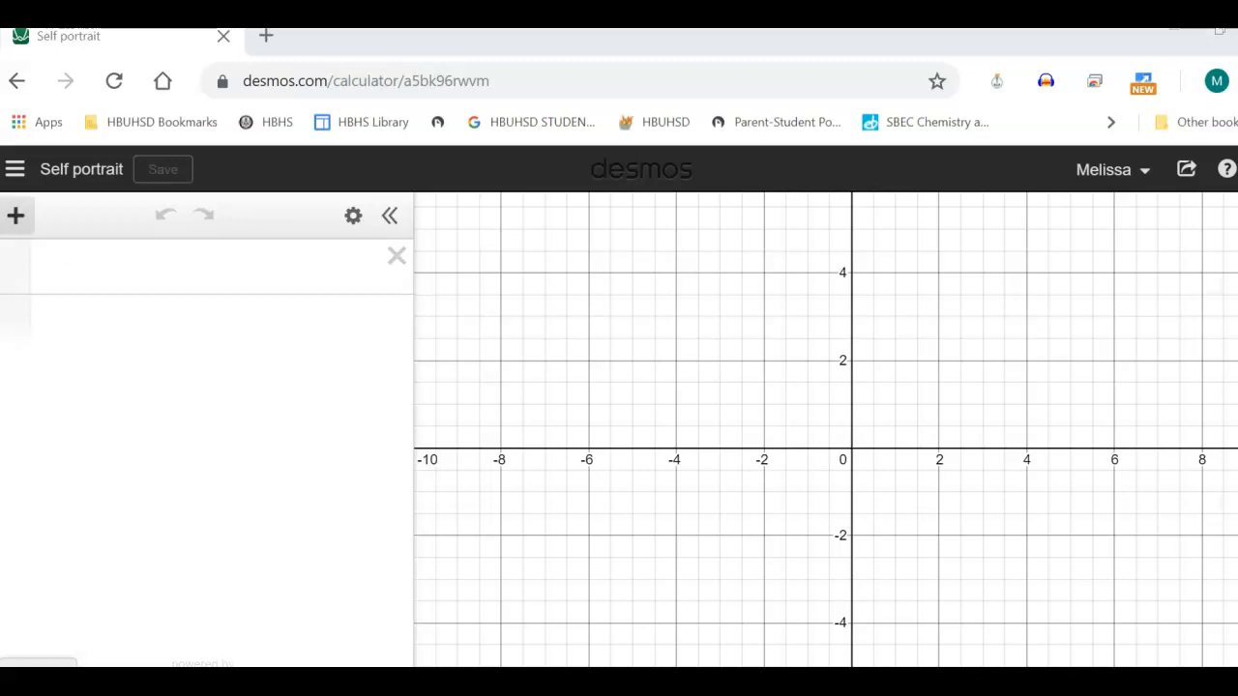
Insert the Einstein photo from the Pictures folder into the graph as an image
left_click(15, 215)
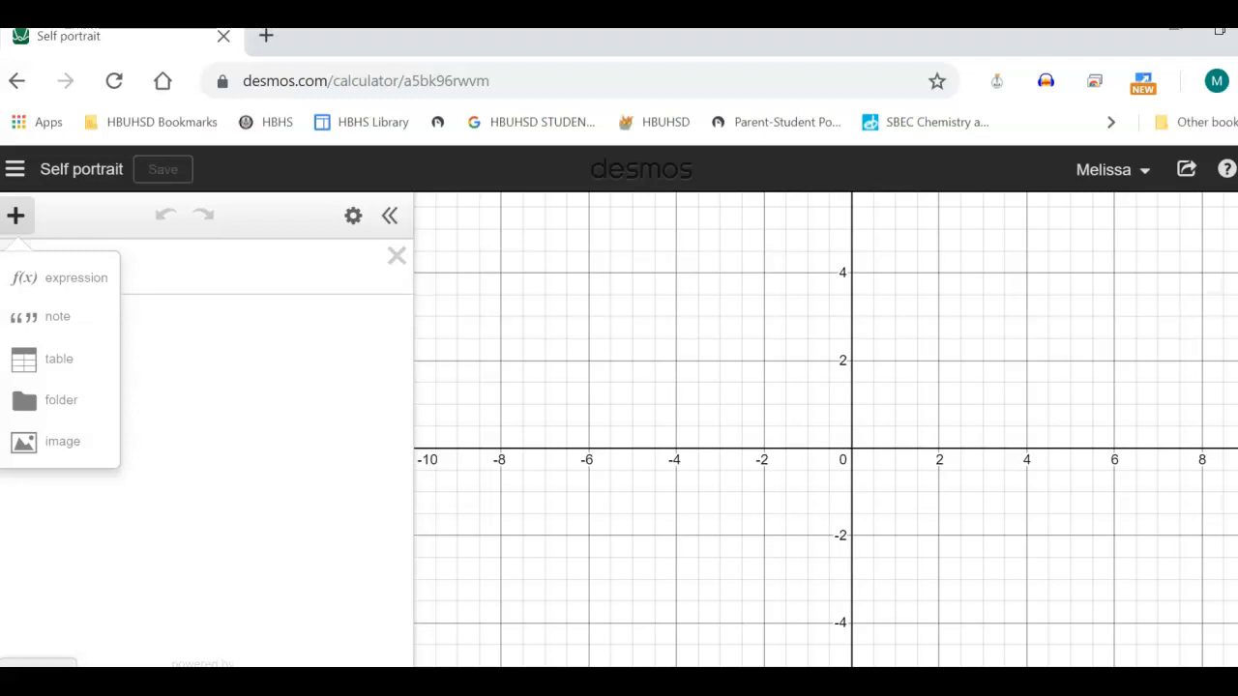
left_click(64, 441)
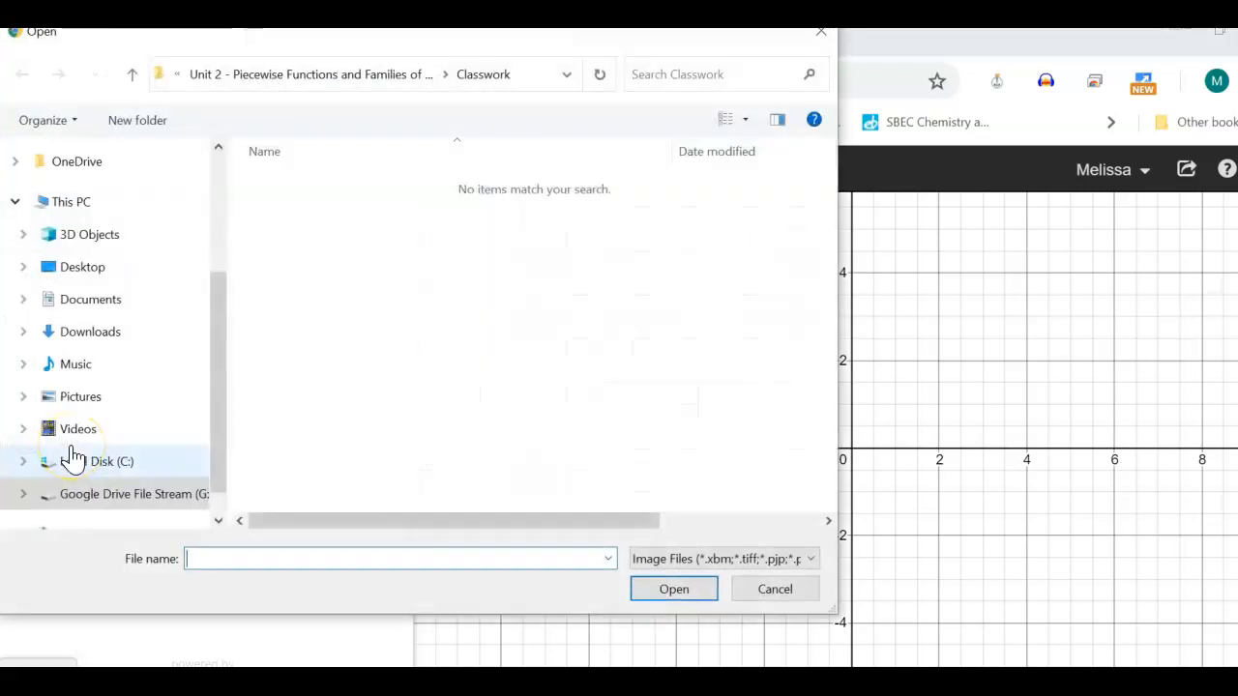
left_click(90, 404)
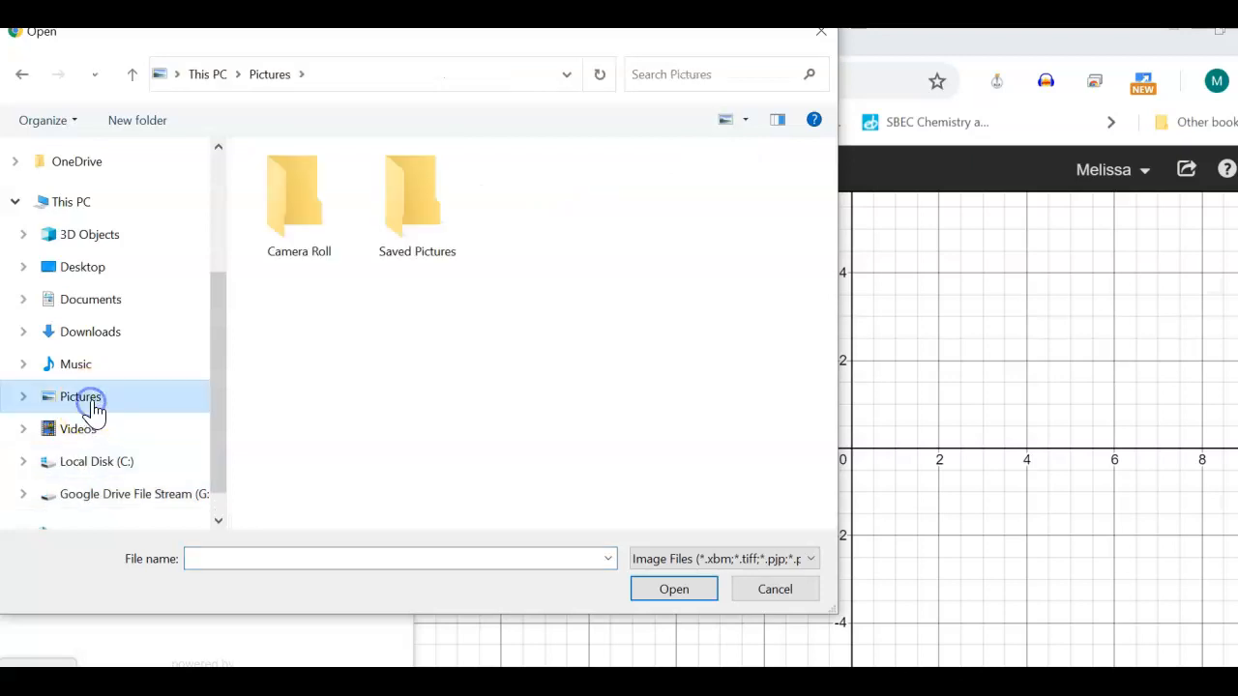
double_click(415, 205)
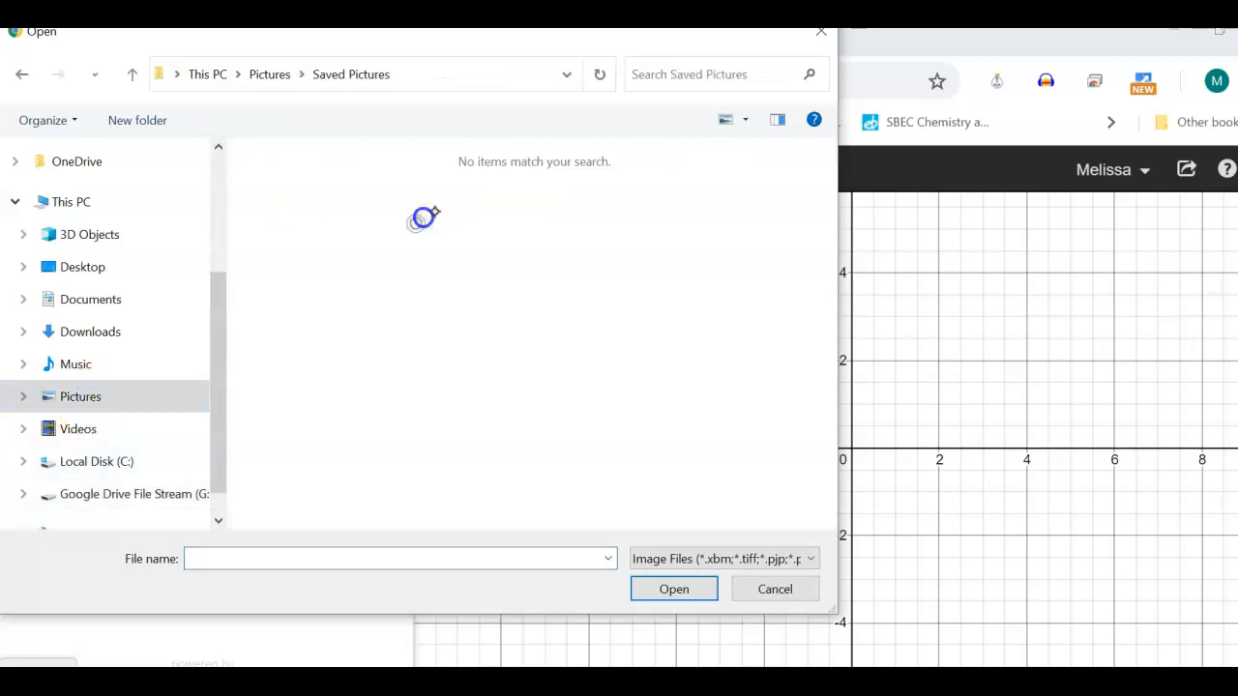
left_click(272, 75)
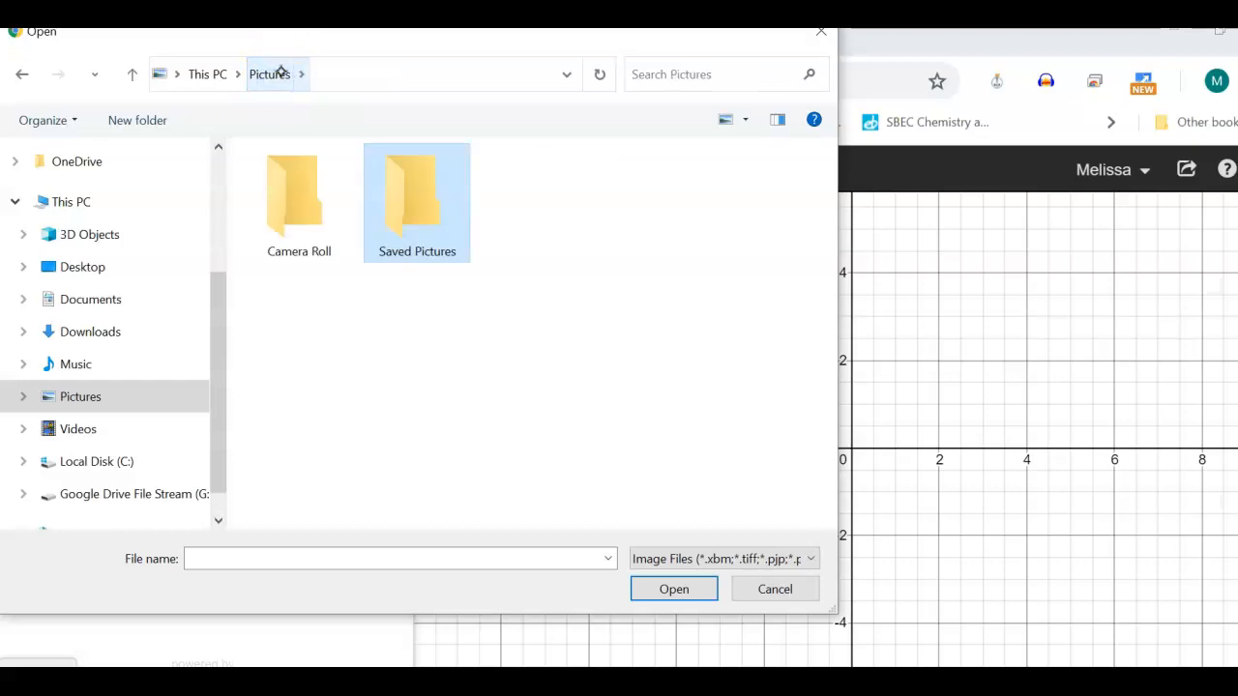
double_click(318, 224)
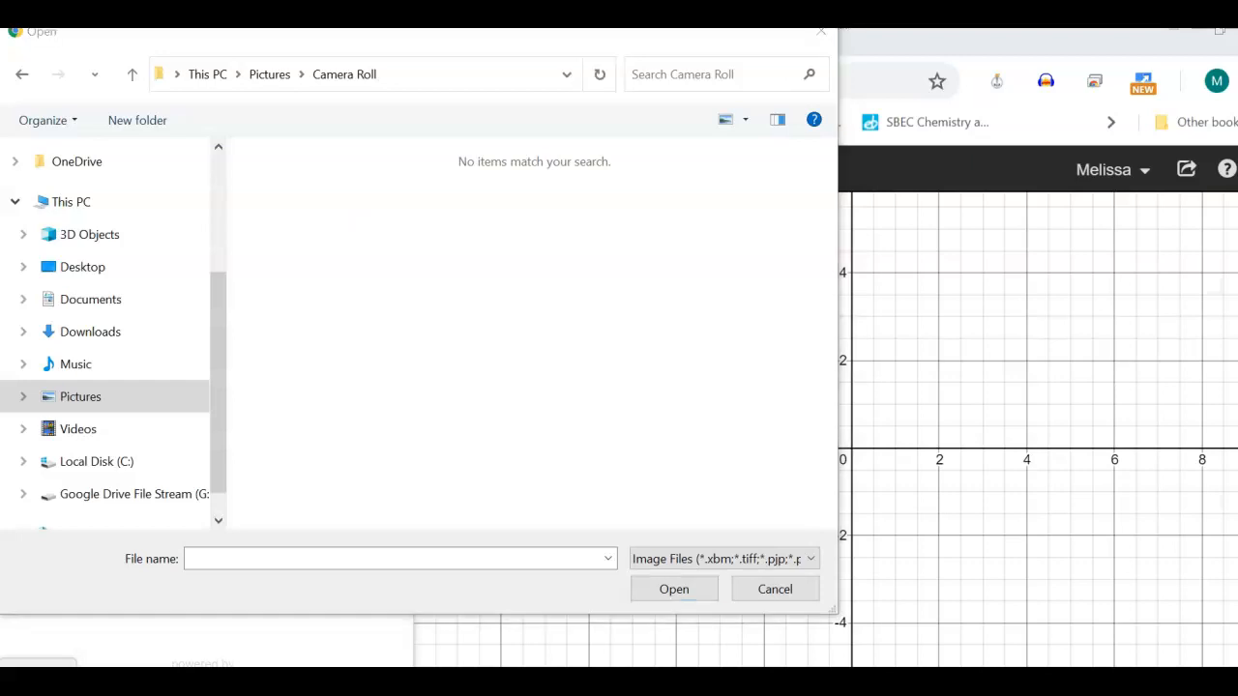
left_click(85, 407)
double_click(667, 282)
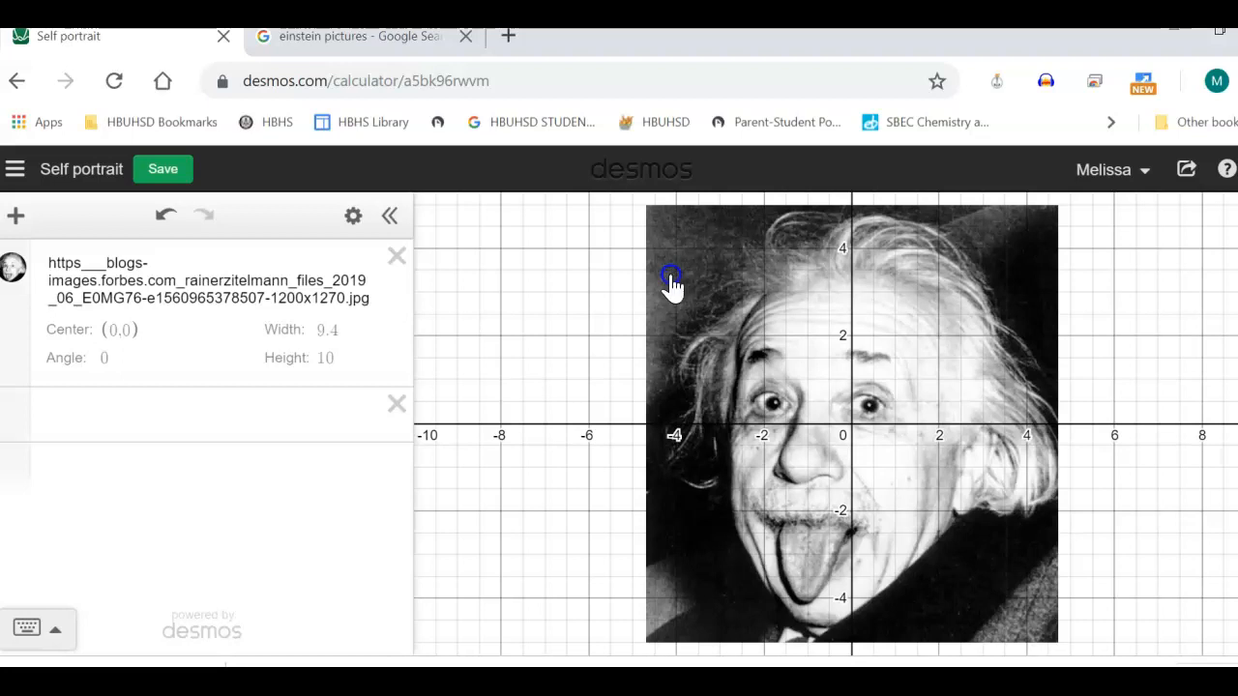
Shift the Einstein image slightly along the x-axis so its center is at (0.2, 0), and return to the empty expression line
left_click(671, 282)
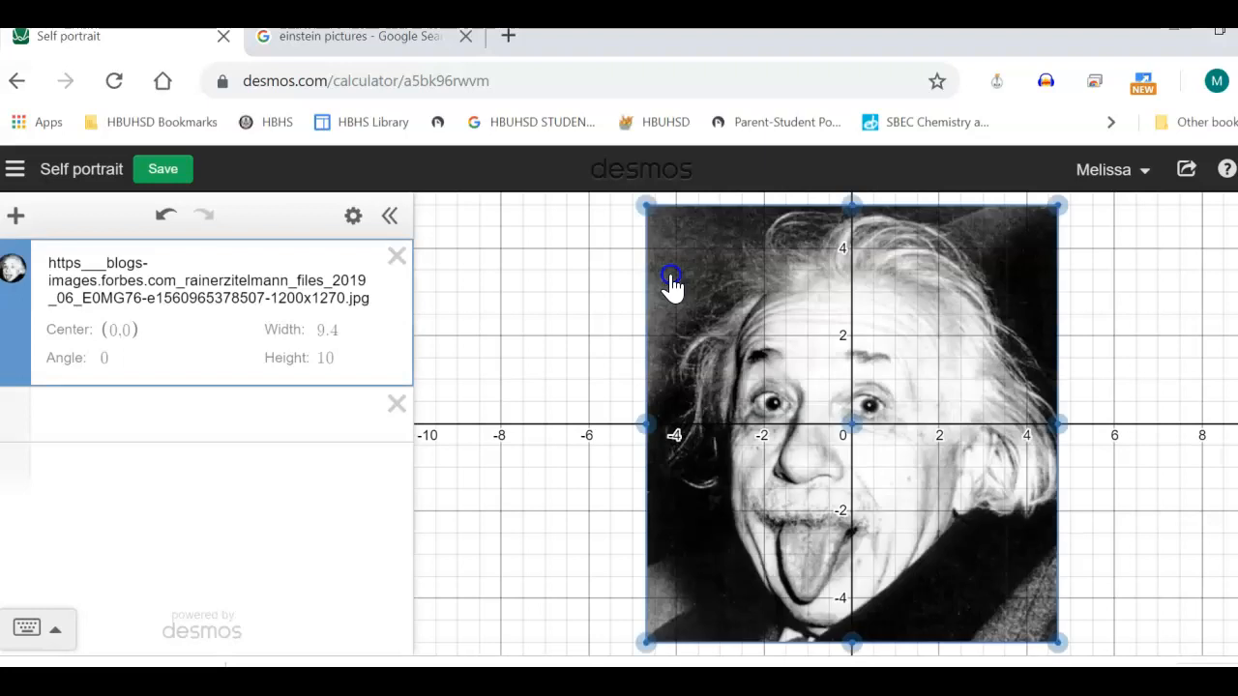
mouse_move(851, 423)
left_mouse_down()
mouse_move(904, 420)
mouse_move(860, 423)
left_mouse_up()
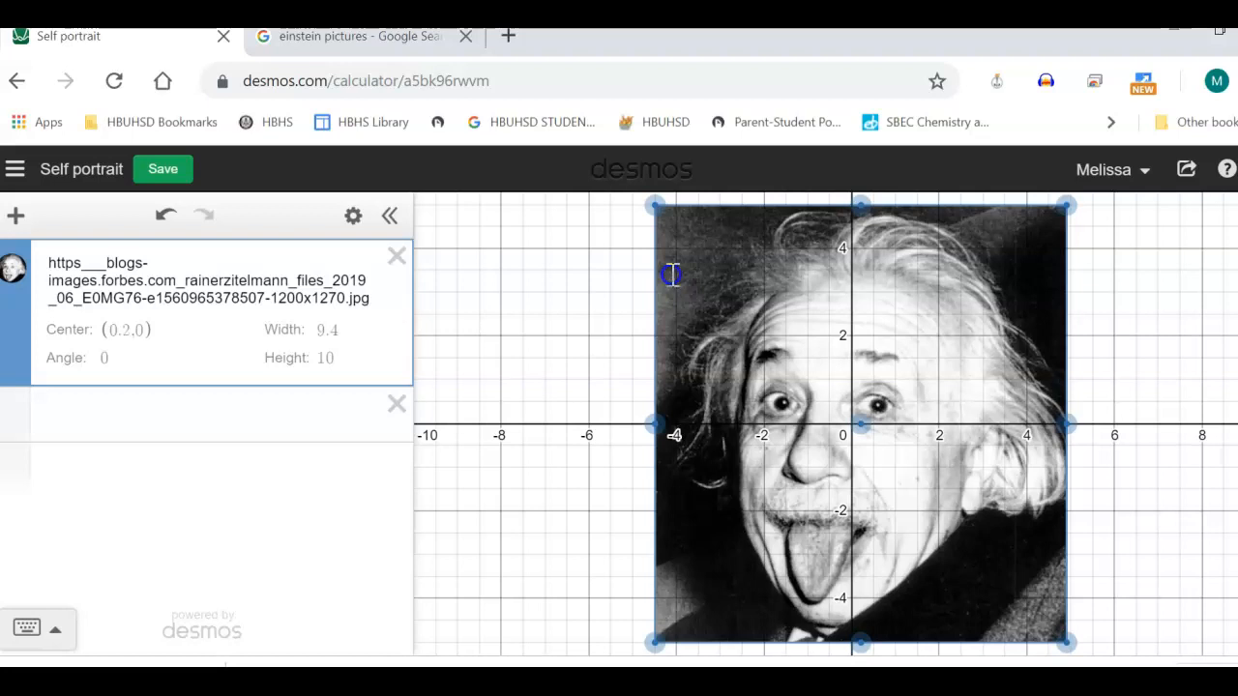
left_click(212, 415)
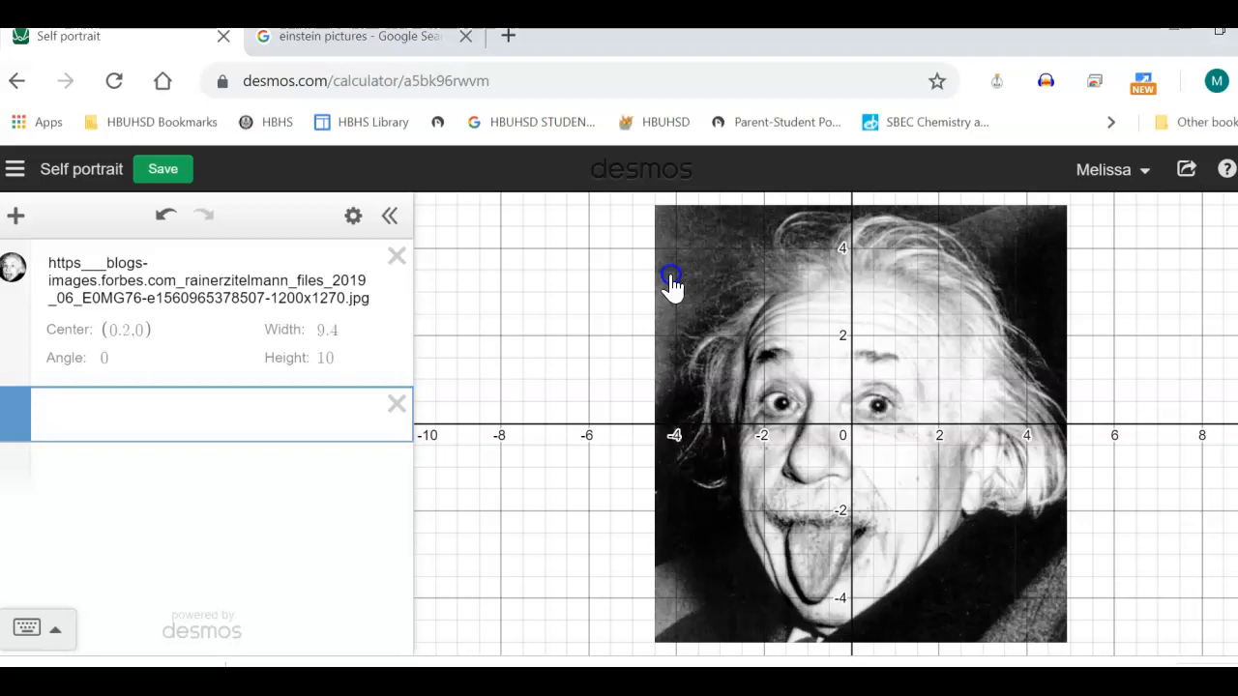
Add a folder named "Linear" below the image in the expression list
left_click(16, 216)
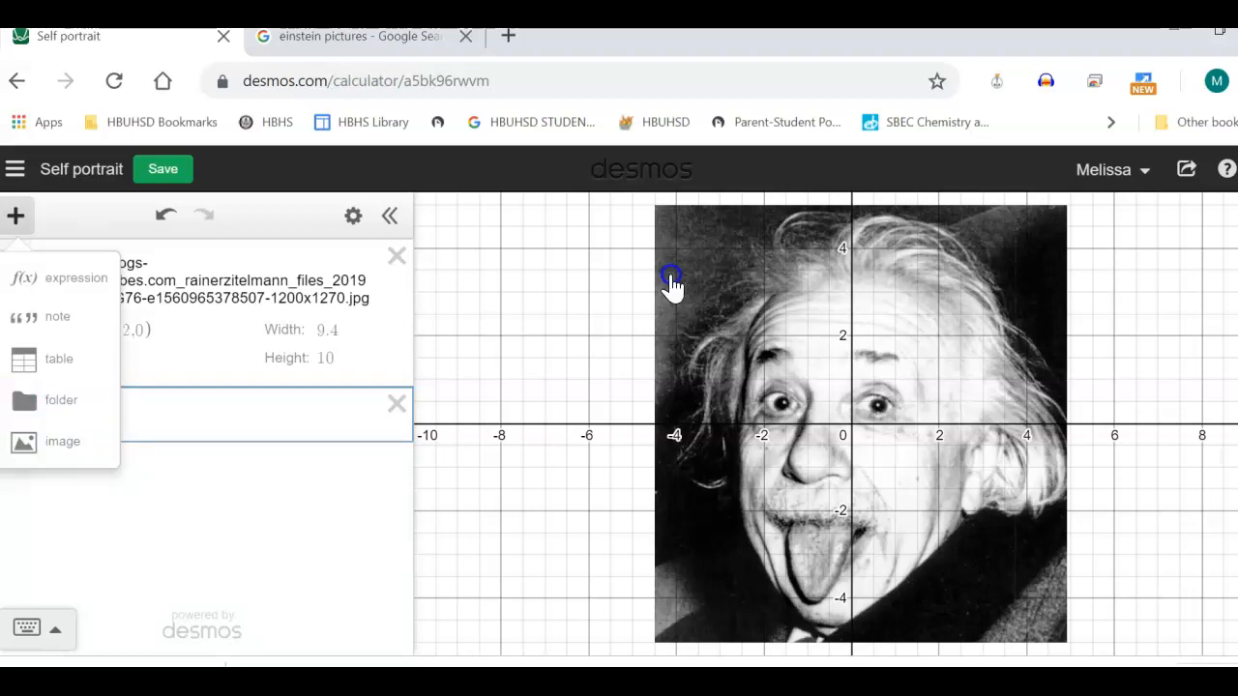
left_click(46, 400)
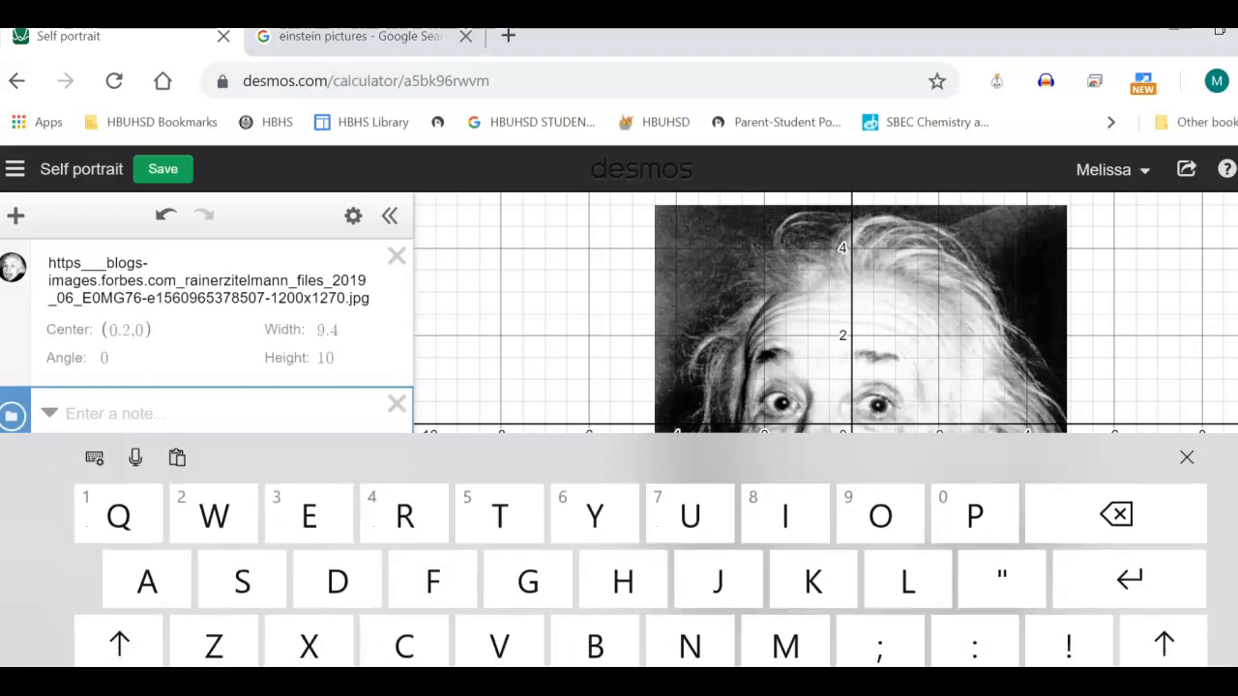
type("Linear")
key("Return")
left_click(1187, 456)
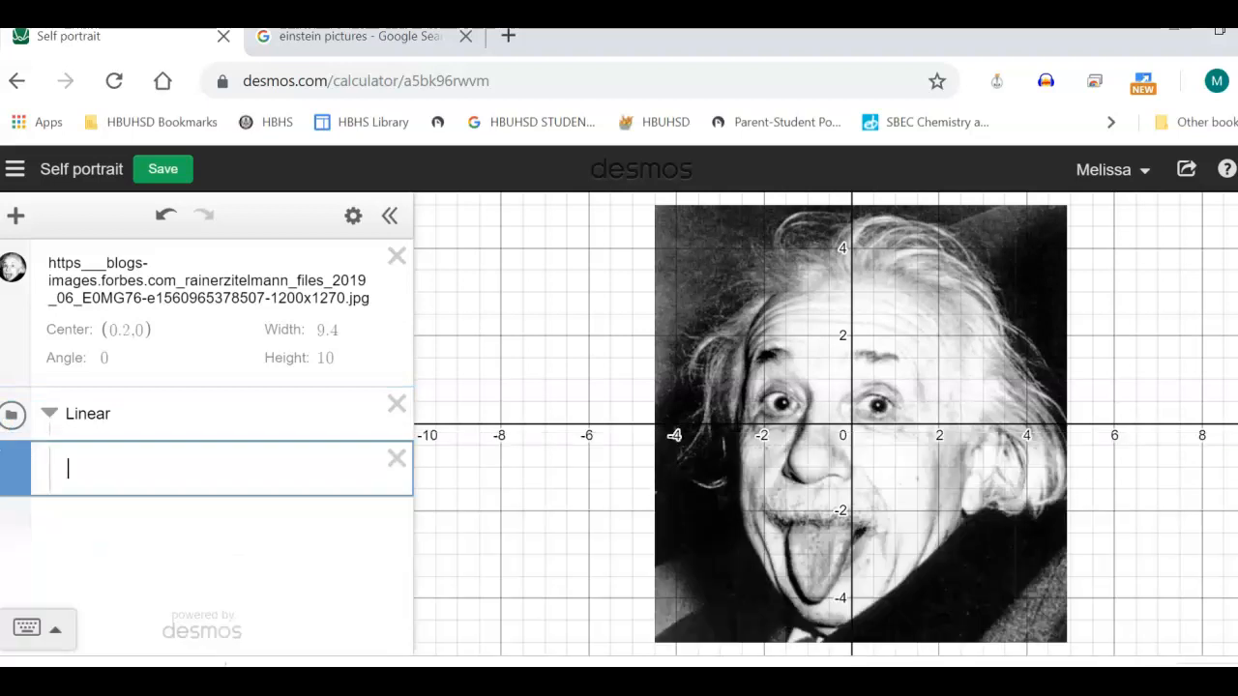
Add an empty expression line outside the Linear folder and collapse that folder
key("Return")
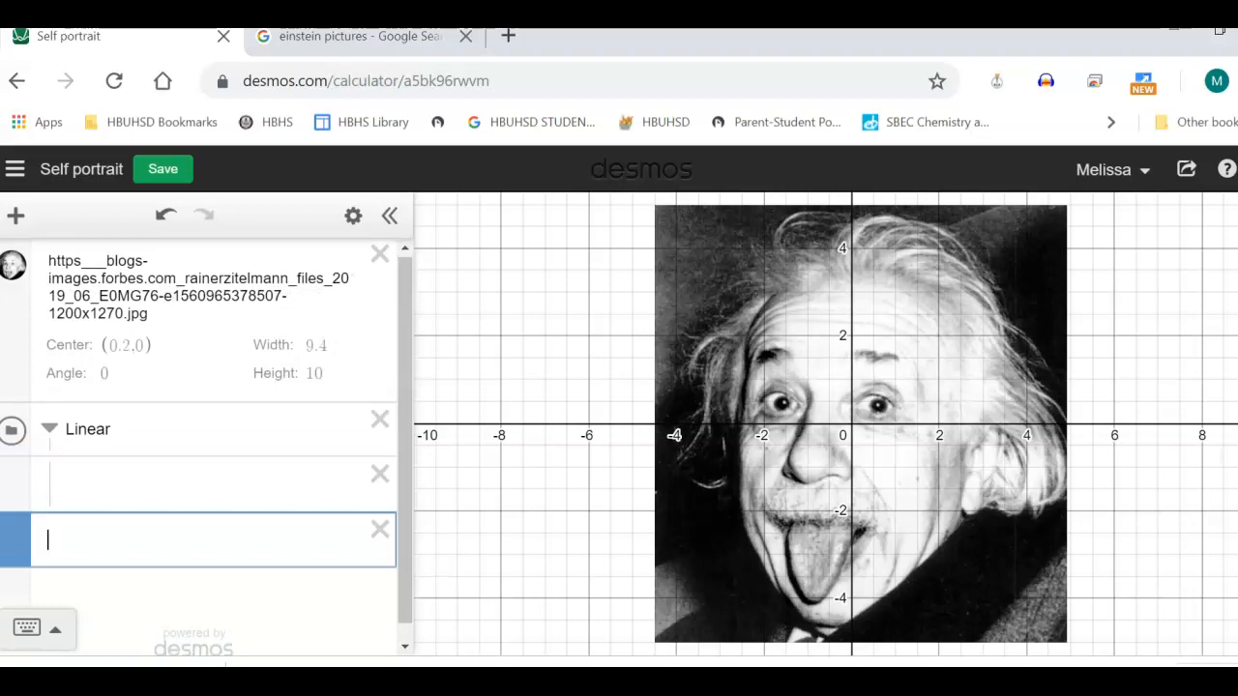
left_click(49, 428)
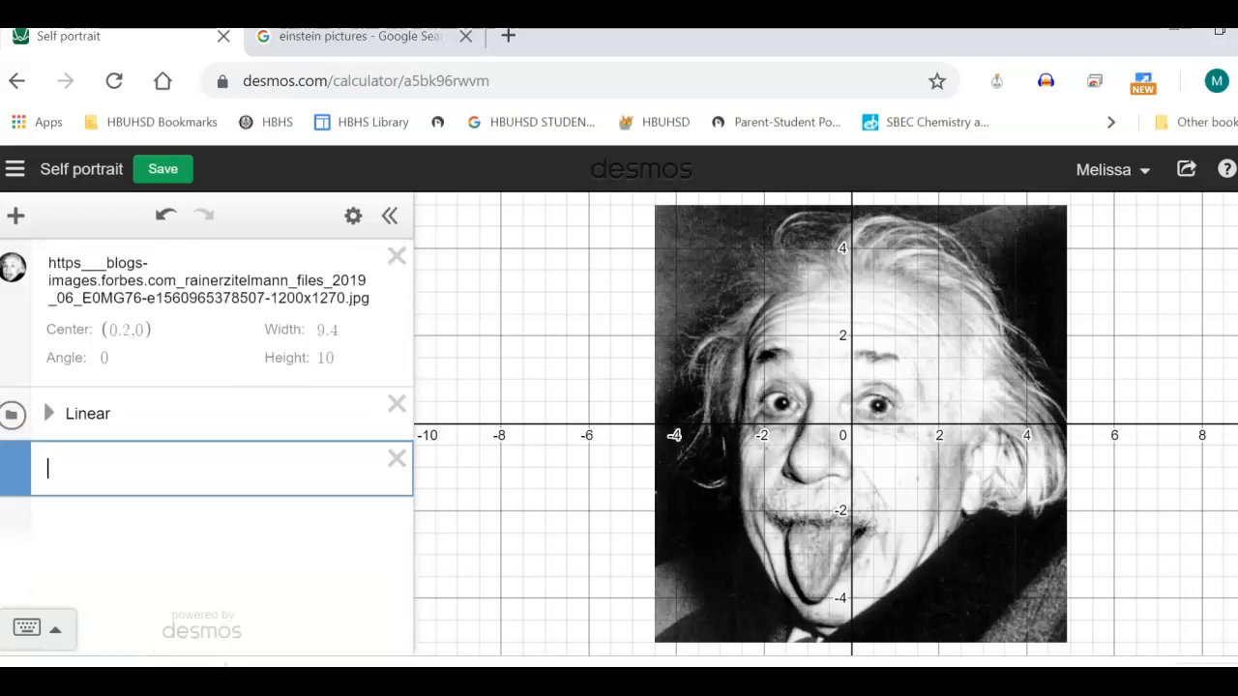
left_click(49, 415)
left_click(49, 428)
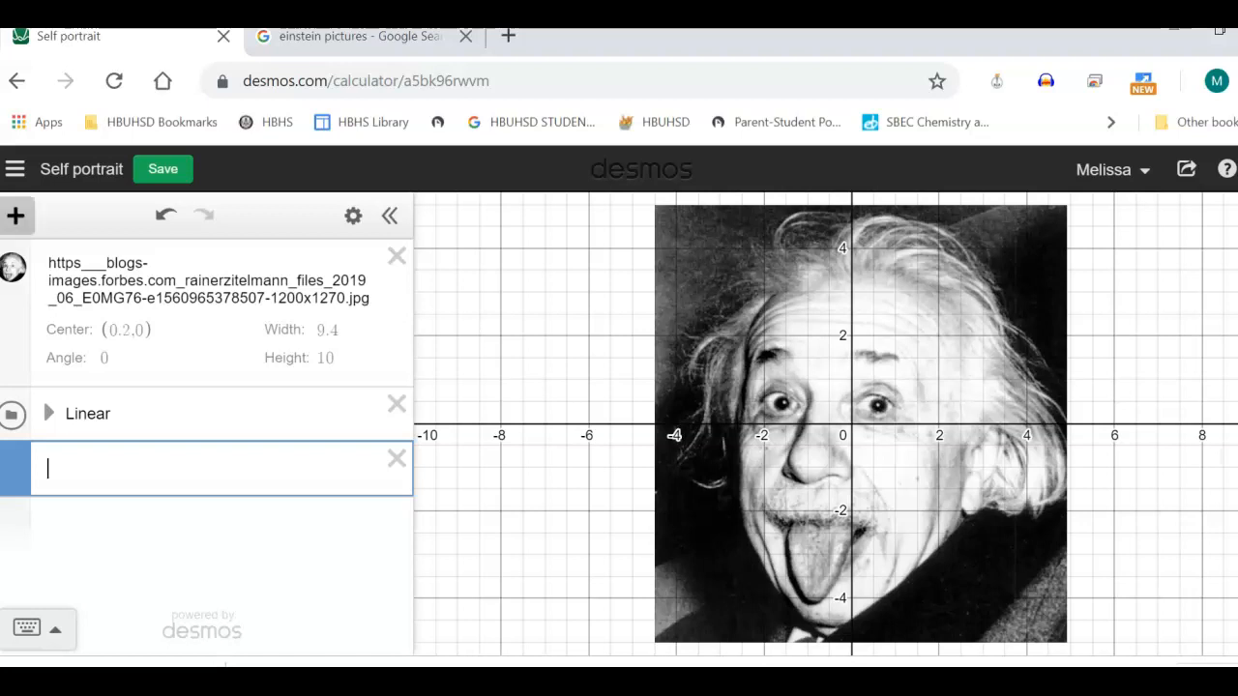
Add a second folder named "Quadratic" below Linear and collapse it
left_click(15, 216)
left_click(59, 401)
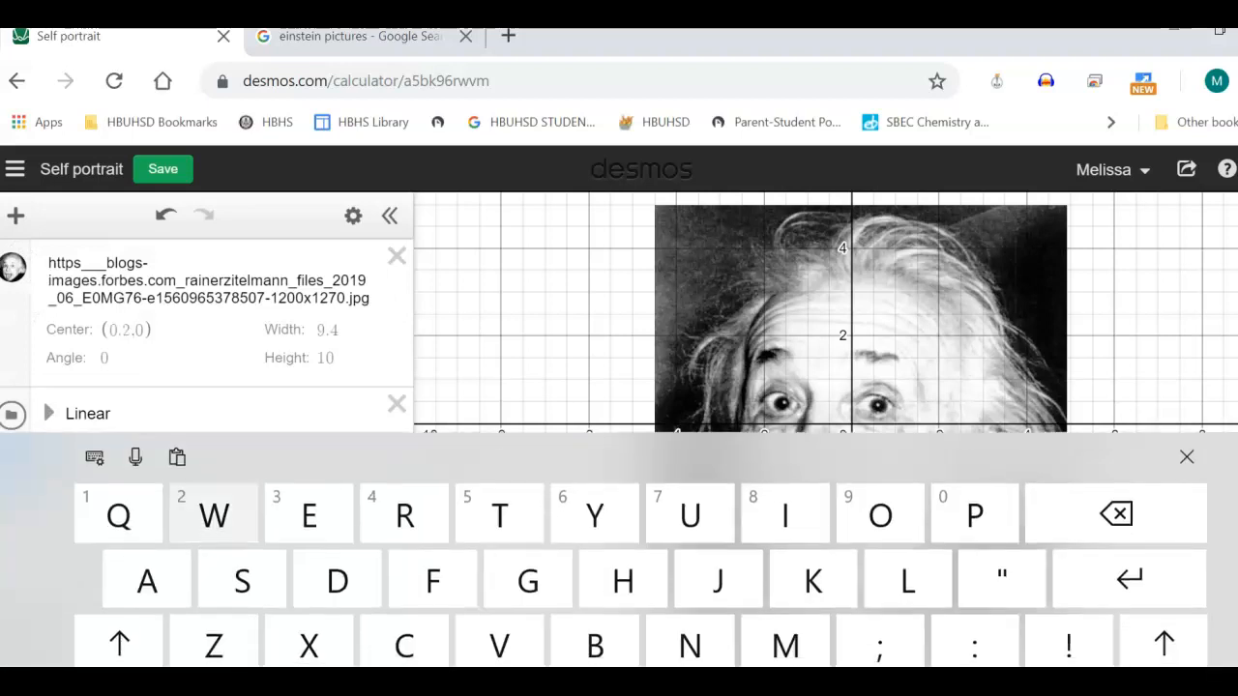
type("Quadrat")
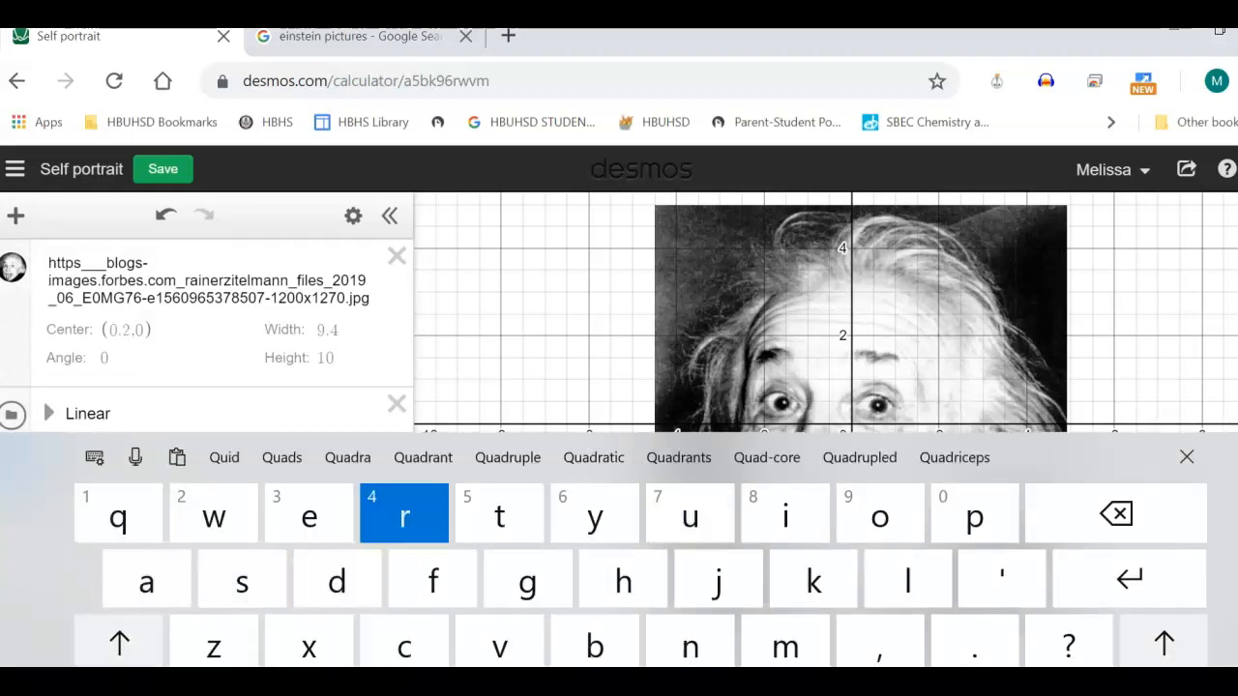
type("uc")
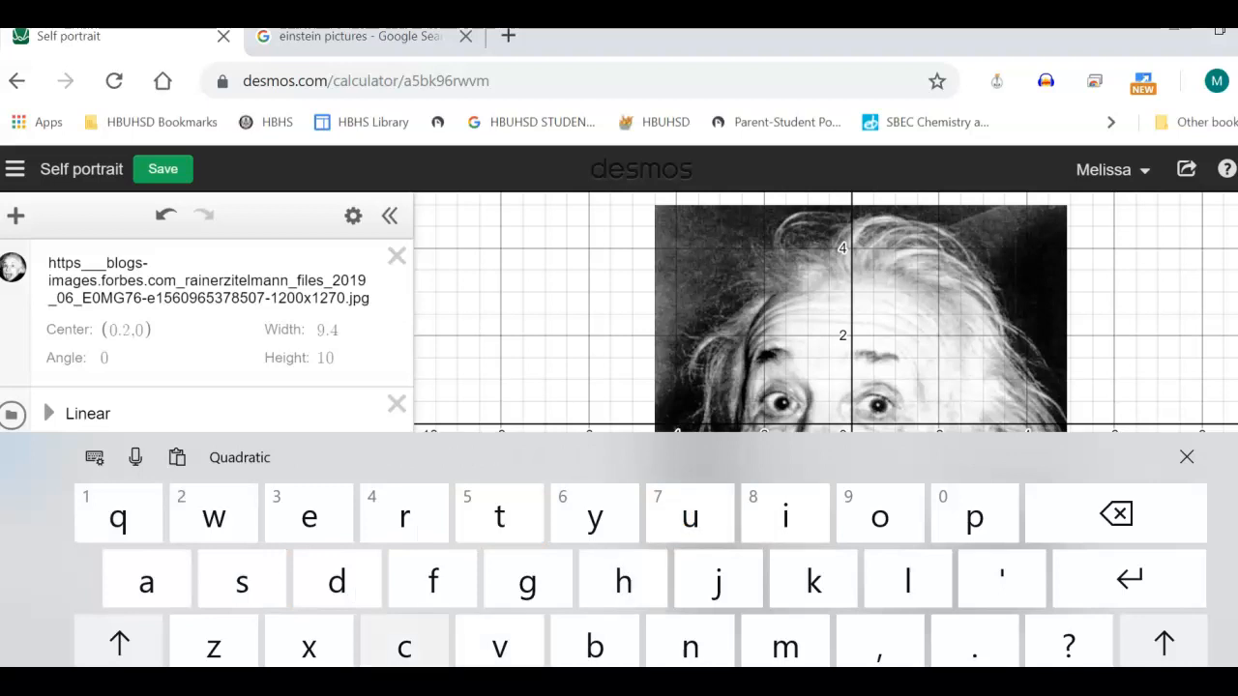
key("Return")
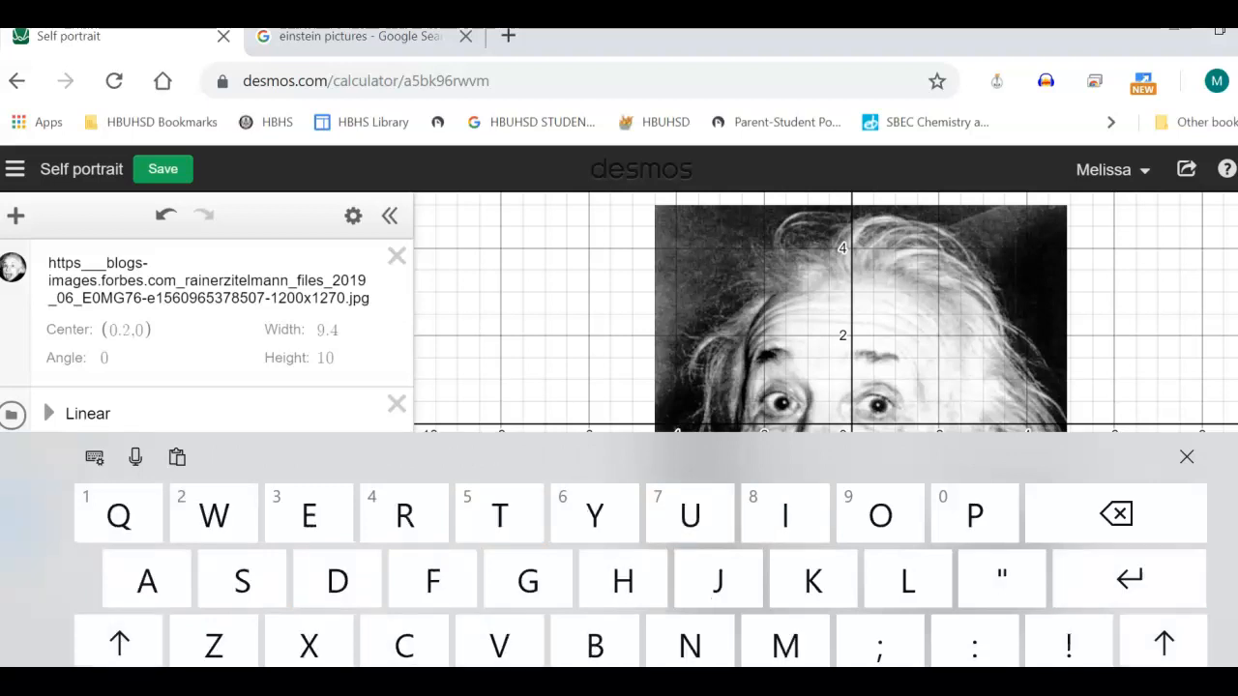
left_click(1186, 456)
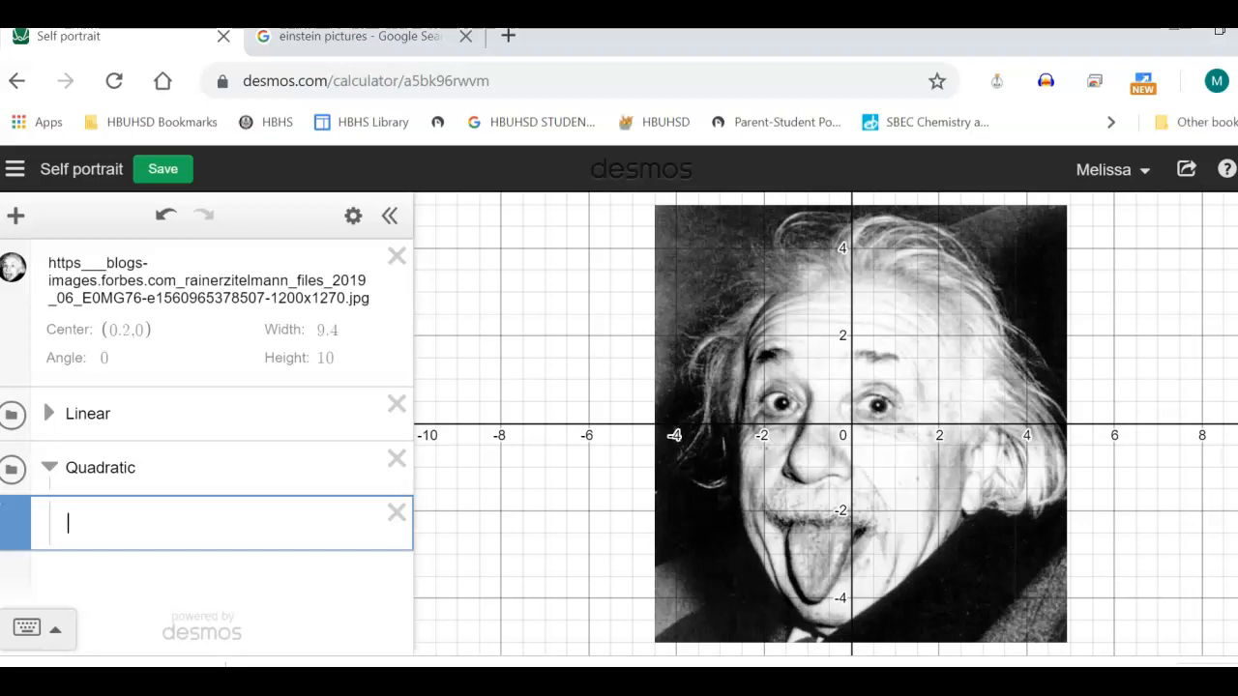
key("BackSpace")
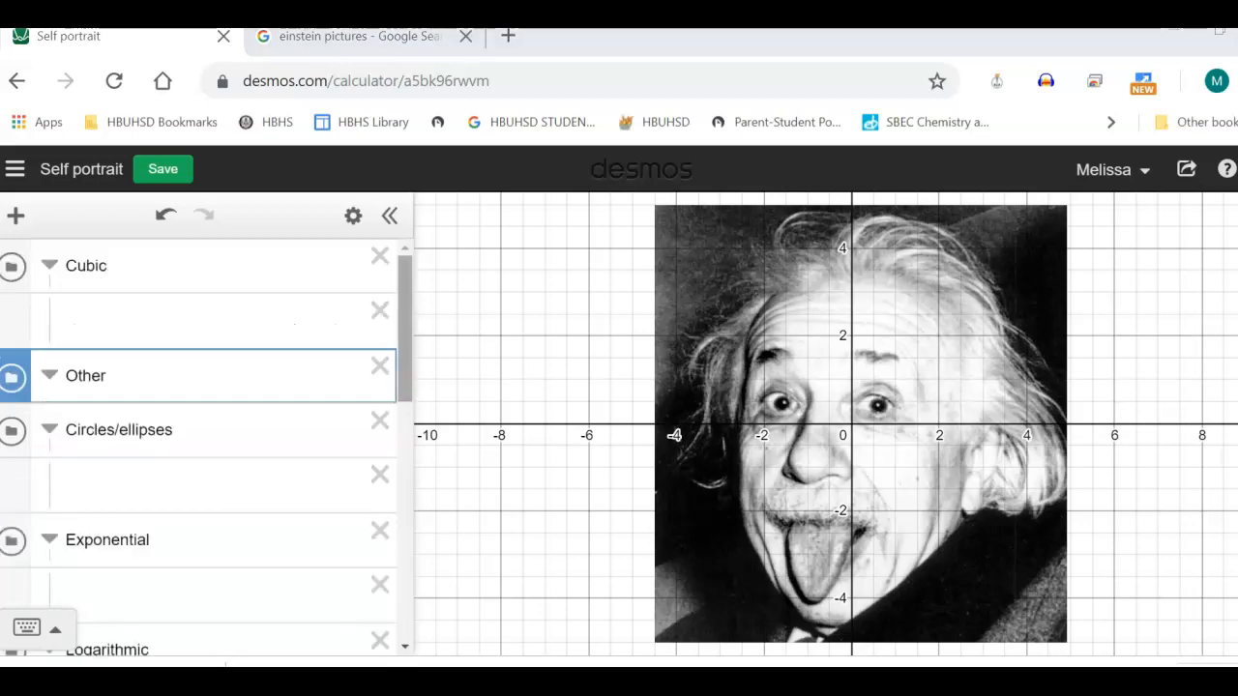
Collapse the Square root and Cube root folders in the expression list
scroll(207, 444, "down", 3)
scroll(207, 445, "down", 5)
scroll(207, 445, "up", 2)
scroll(207, 445, "down", 2)
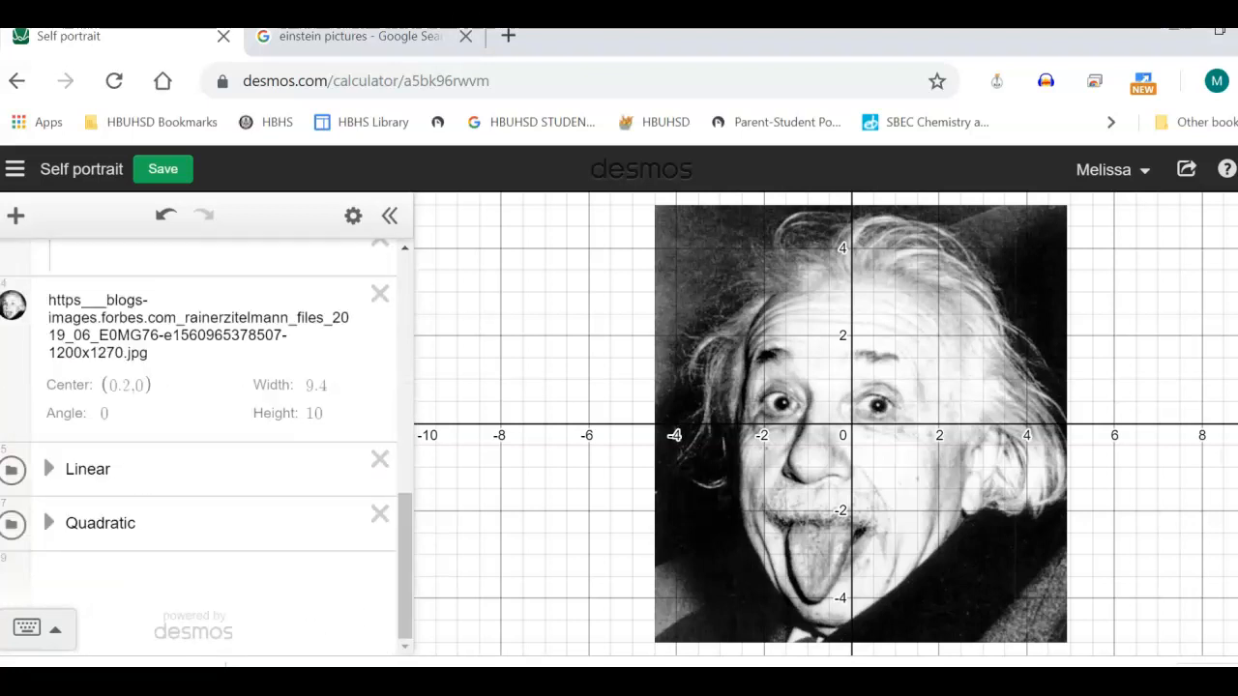
scroll(206, 445, "up", 3)
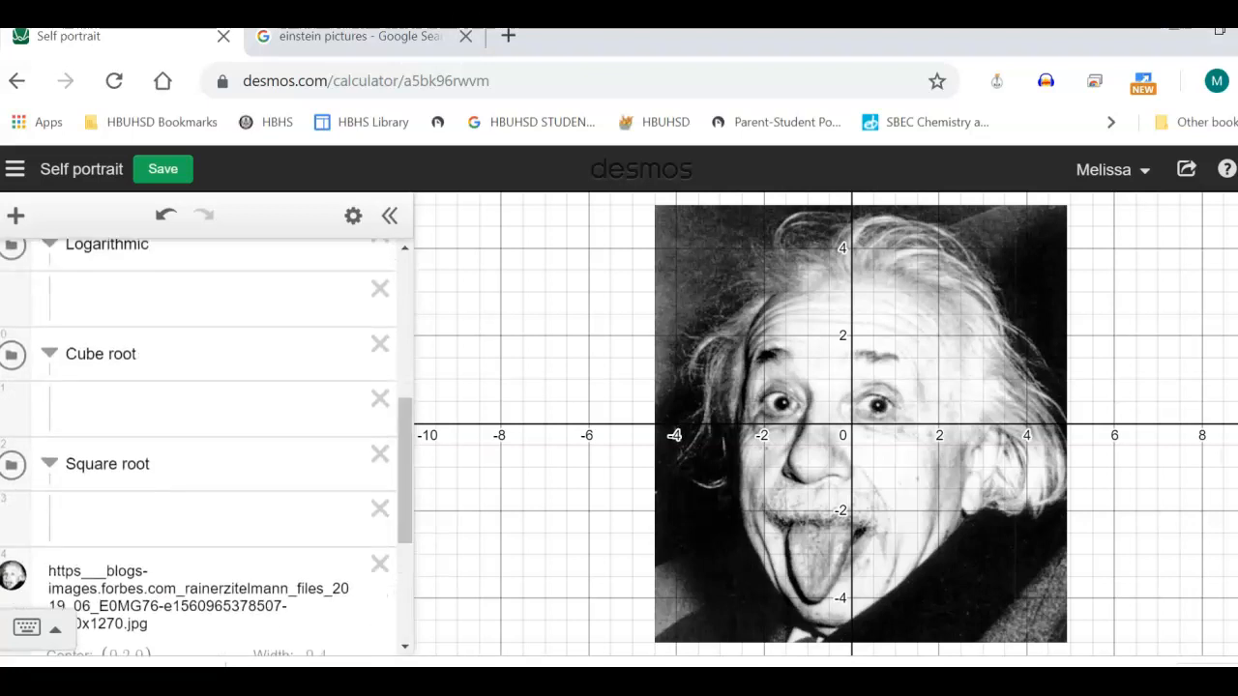
left_click(49, 464)
left_click(49, 354)
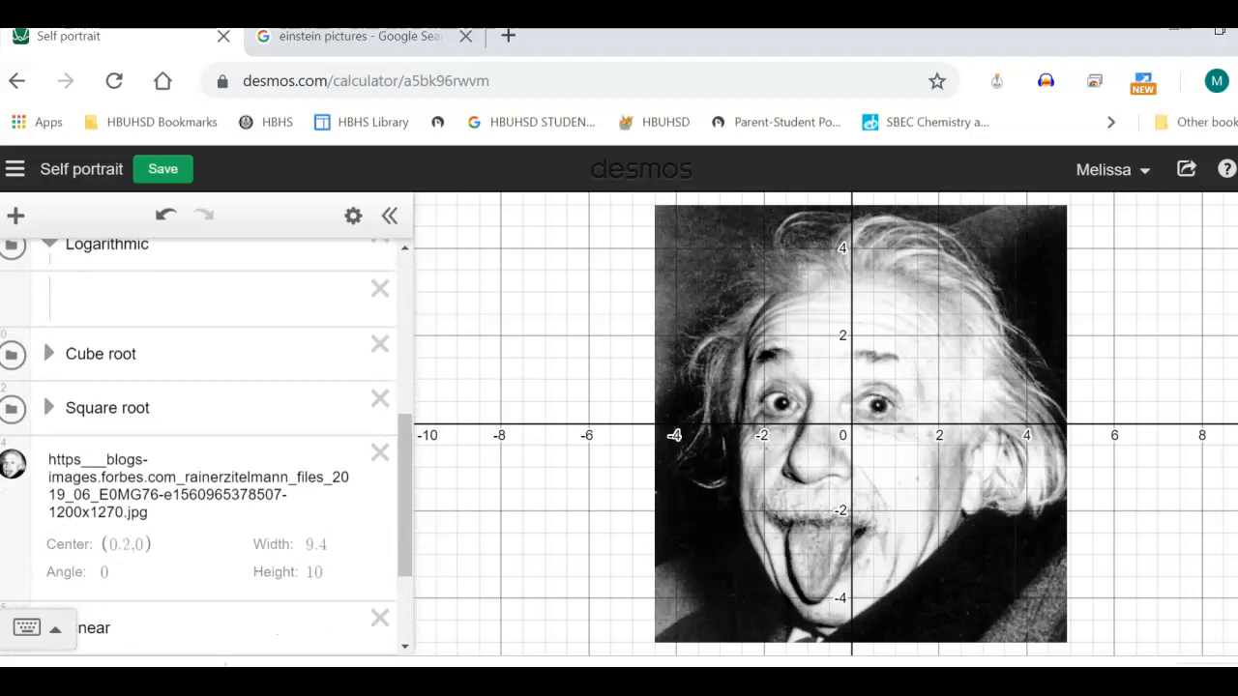
Collapse the Logarithmic, Exponential, Circles/ellipses, Other and Cubic folders in the expression list
scroll(207, 445, "down", 1)
scroll(207, 445, "up", 3)
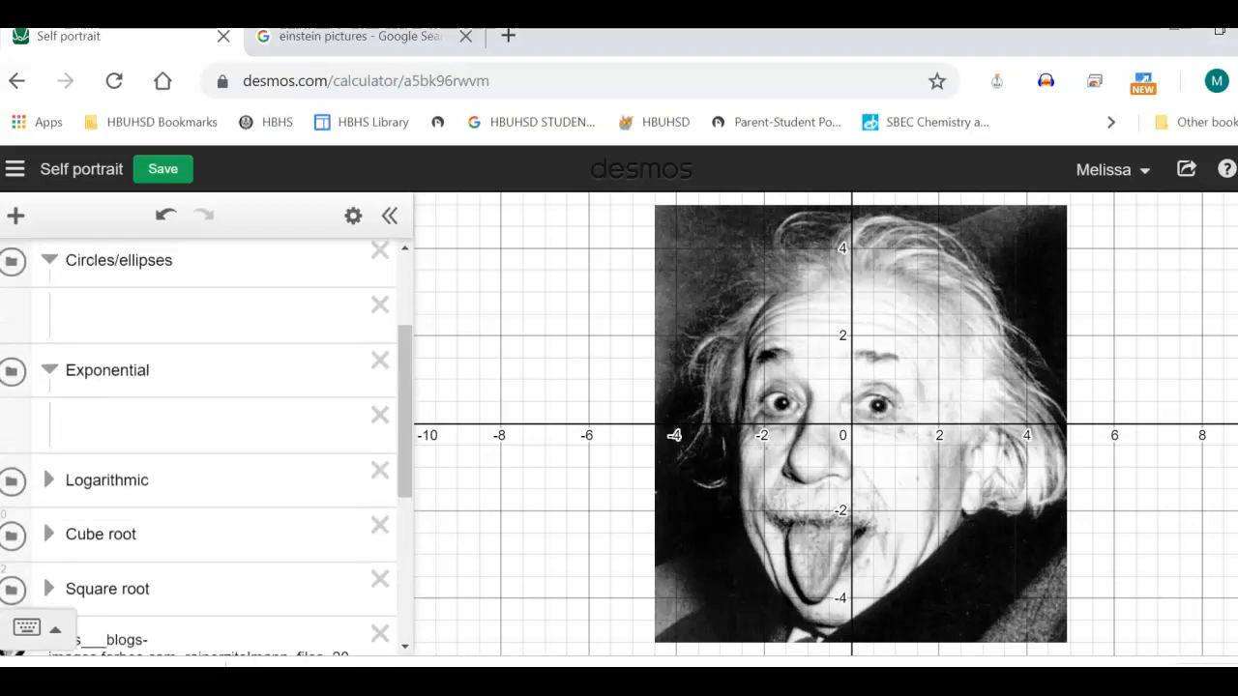
left_click(49, 370)
left_click(50, 261)
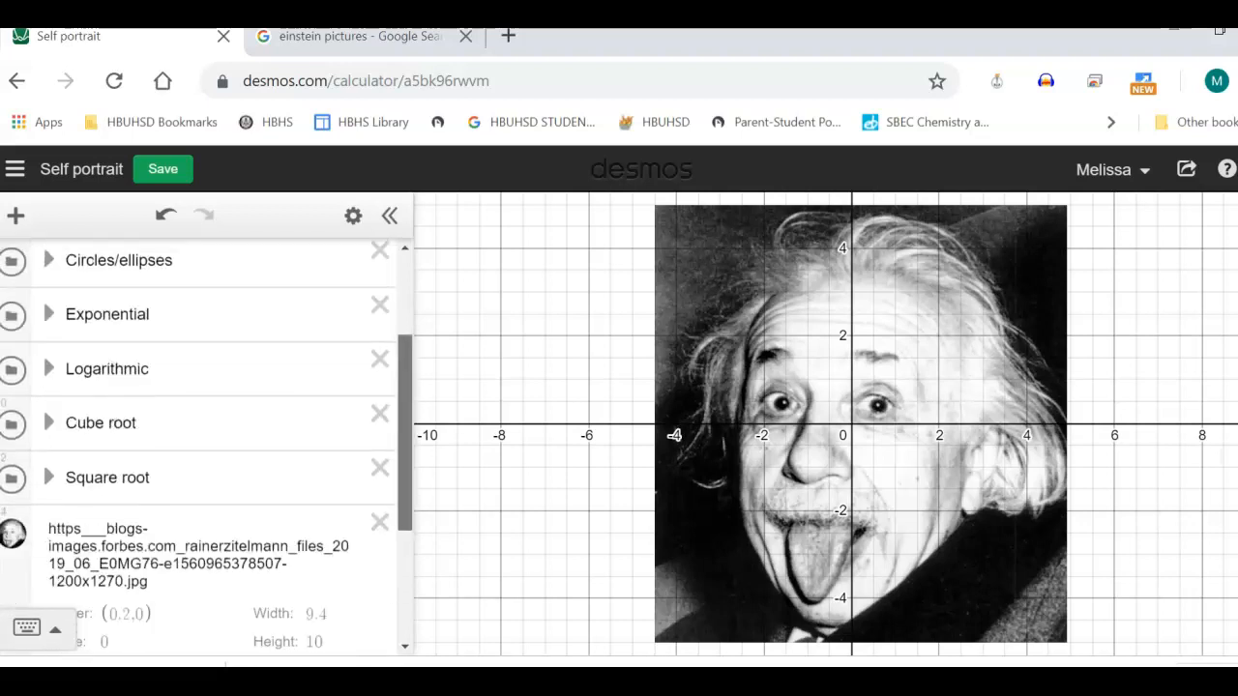
left_click_drag(405, 416, 405, 341)
left_click(50, 251)
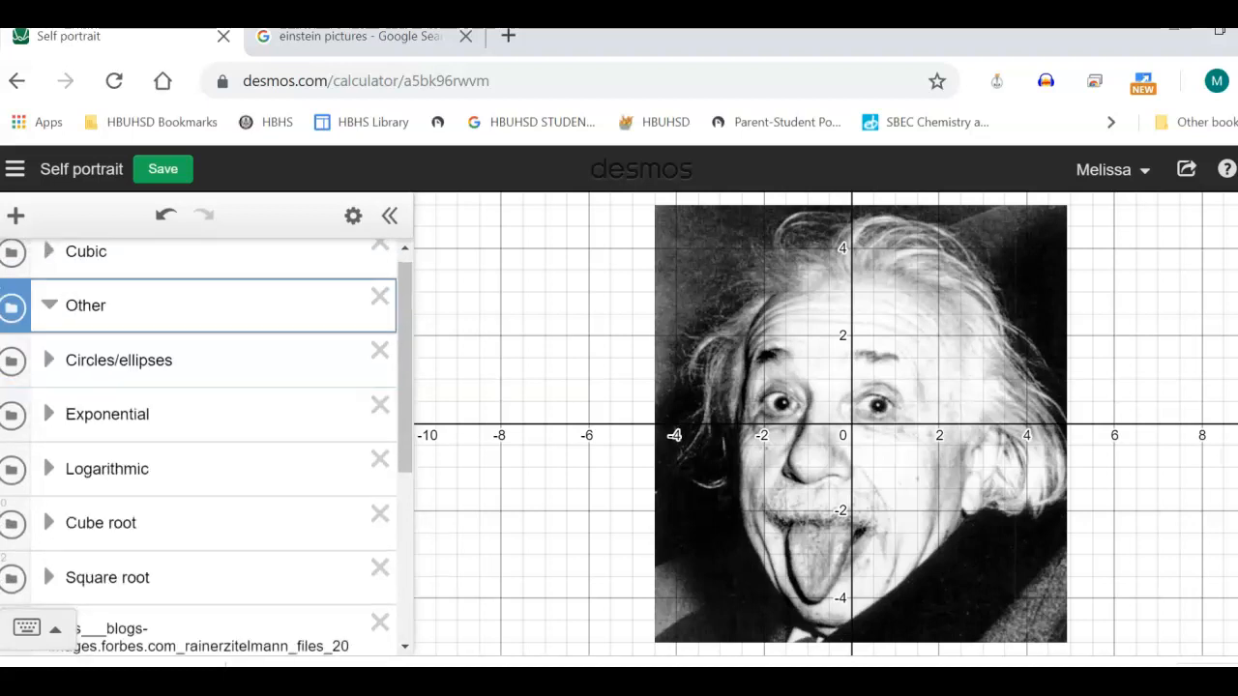
Move the Cubic, Square root and Cube root folders, in that order, below the Quadratic folder
mouse_move(405, 319)
left_mouse_down()
mouse_move(405, 483)
mouse_move(405, 310)
left_mouse_up()
left_click_drag(12, 267, 12, 579)
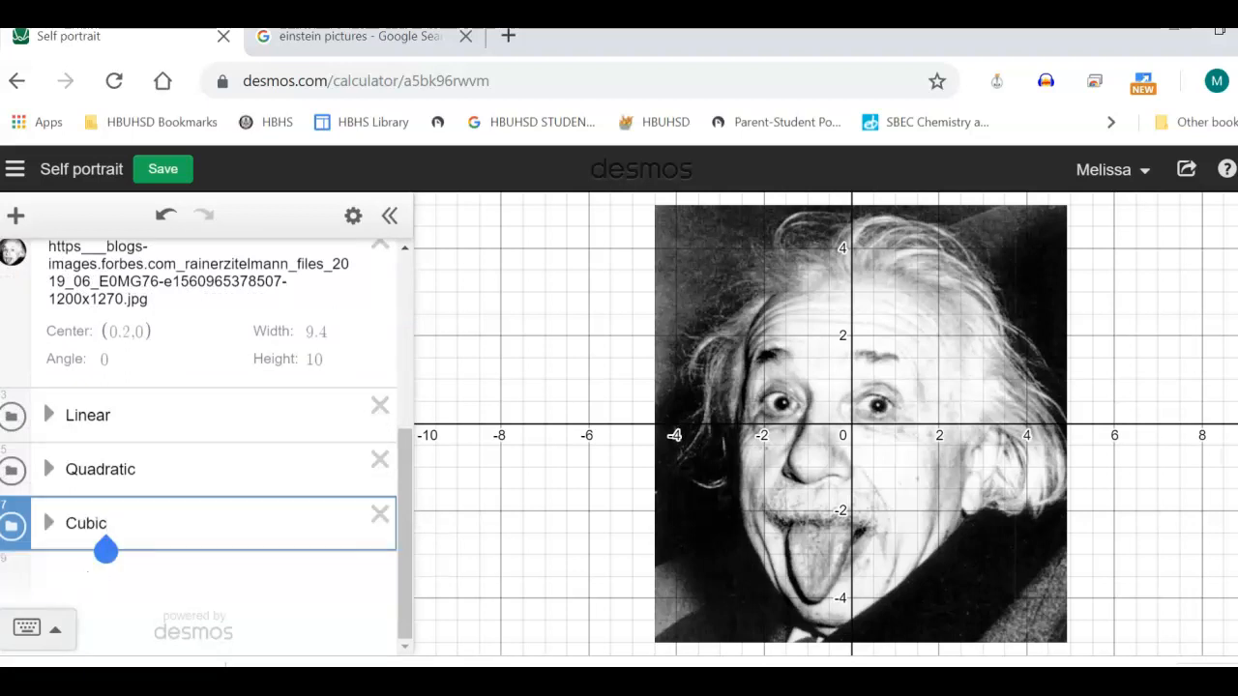
scroll(207, 444, "up", 2)
left_click_drag(12, 440, 12, 545)
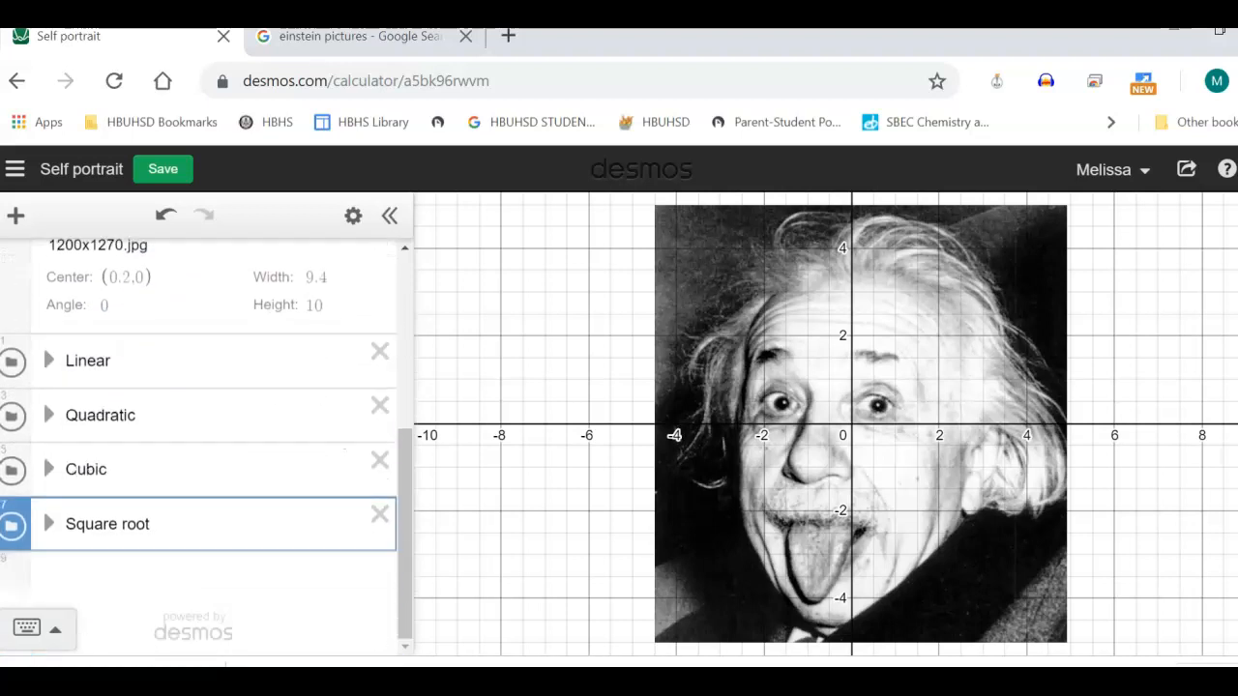
scroll(207, 439, "up", 3)
left_click_drag(12, 338, 12, 527)
Move the Exponential folder below Cube root and the Logarithmic folder directly after it
scroll(207, 439, "up", 3)
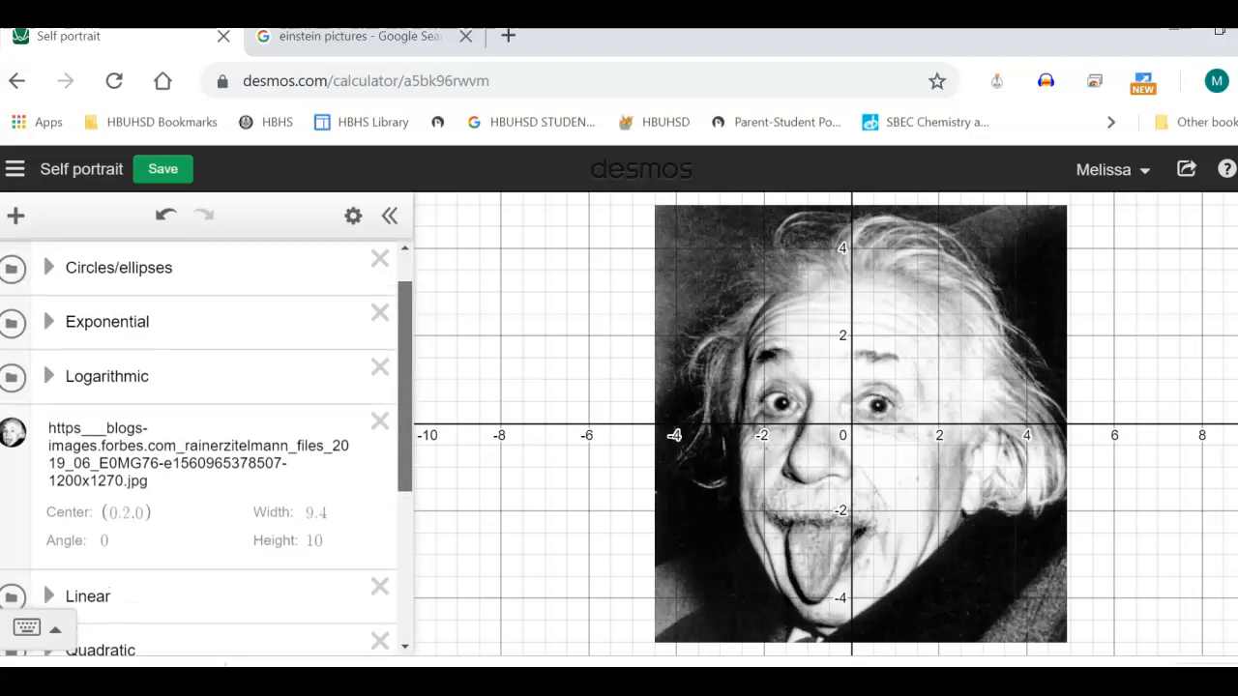
left_click_drag(12, 335, 12, 523)
scroll(207, 445, "up", 3)
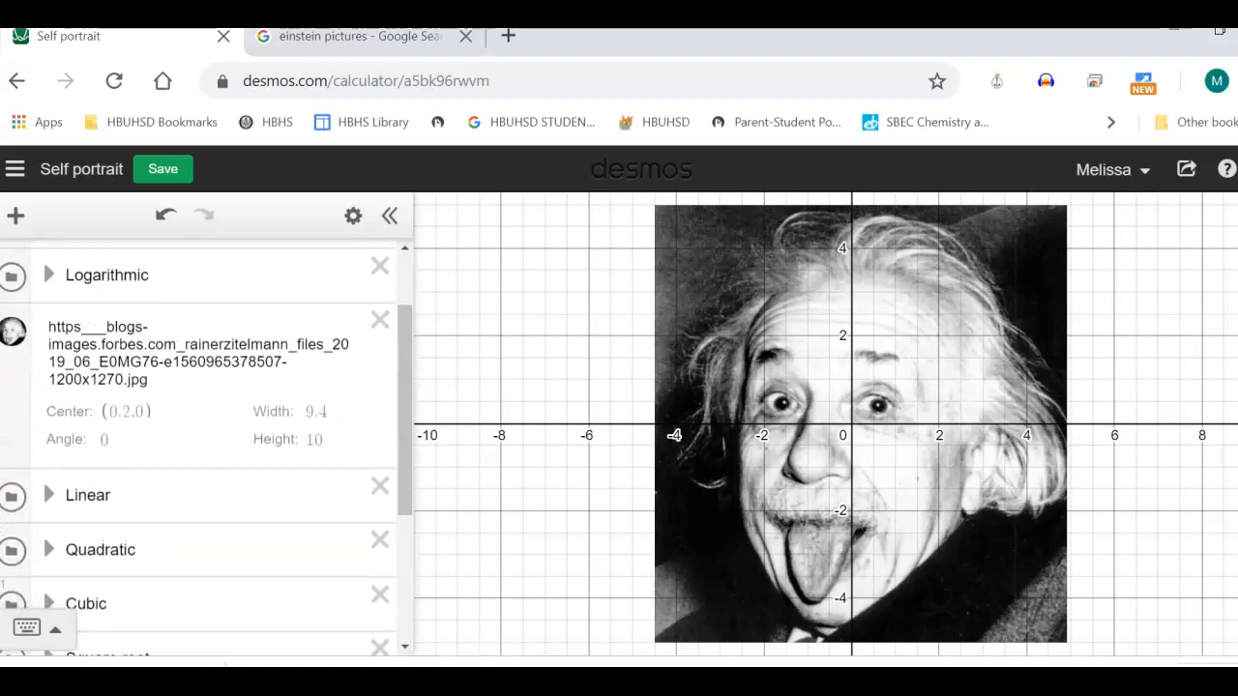
left_click_drag(11, 275, 11, 523)
Move the Circles/ellipses folder below Logarithmic and place the Other folder last in the expression list
scroll(207, 444, "up", 4)
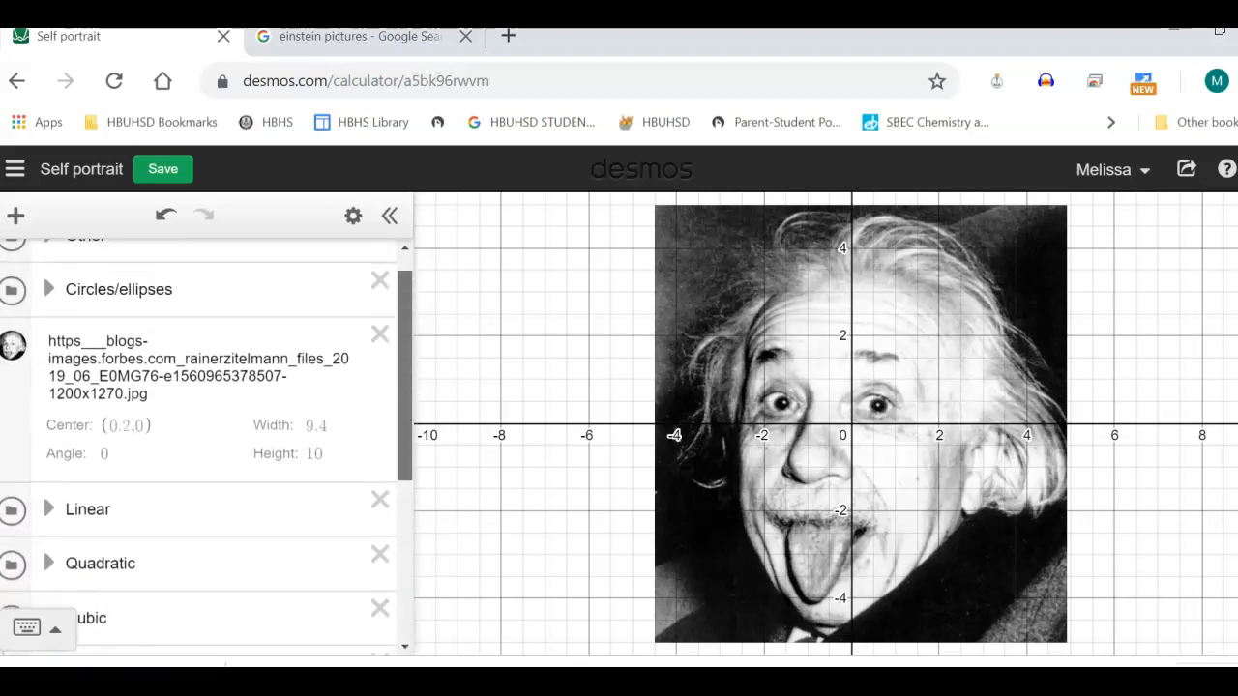
left_click_drag(12, 321, 11, 523)
scroll(207, 445, "up", 4)
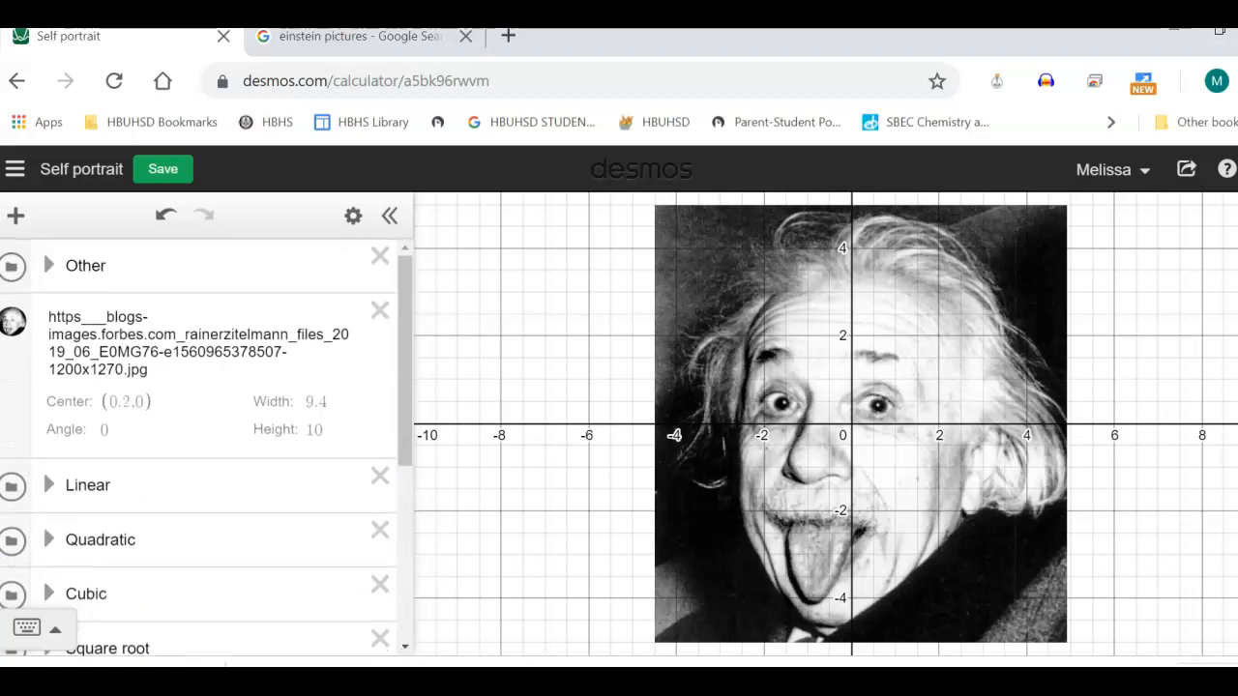
left_click_drag(12, 265, 12, 523)
Check the order of the image and folders in the expression list and save the Self portrait graph
scroll(207, 445, "up", 3)
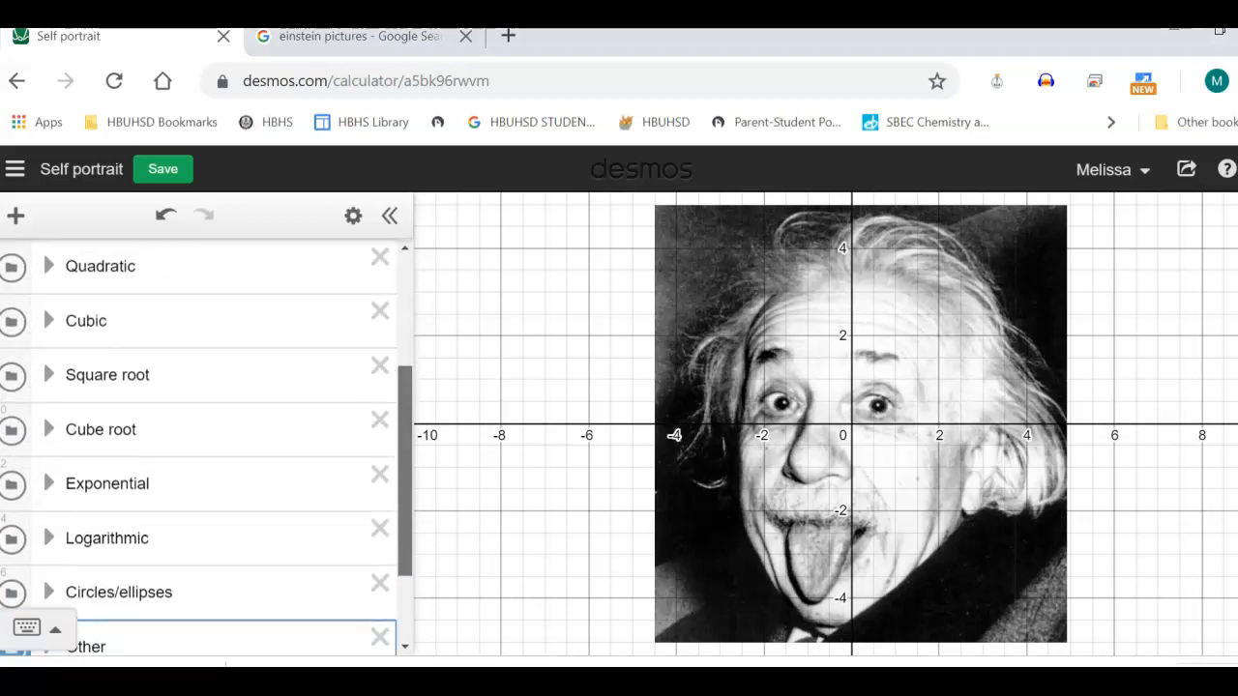
left_click_drag(405, 441, 405, 361)
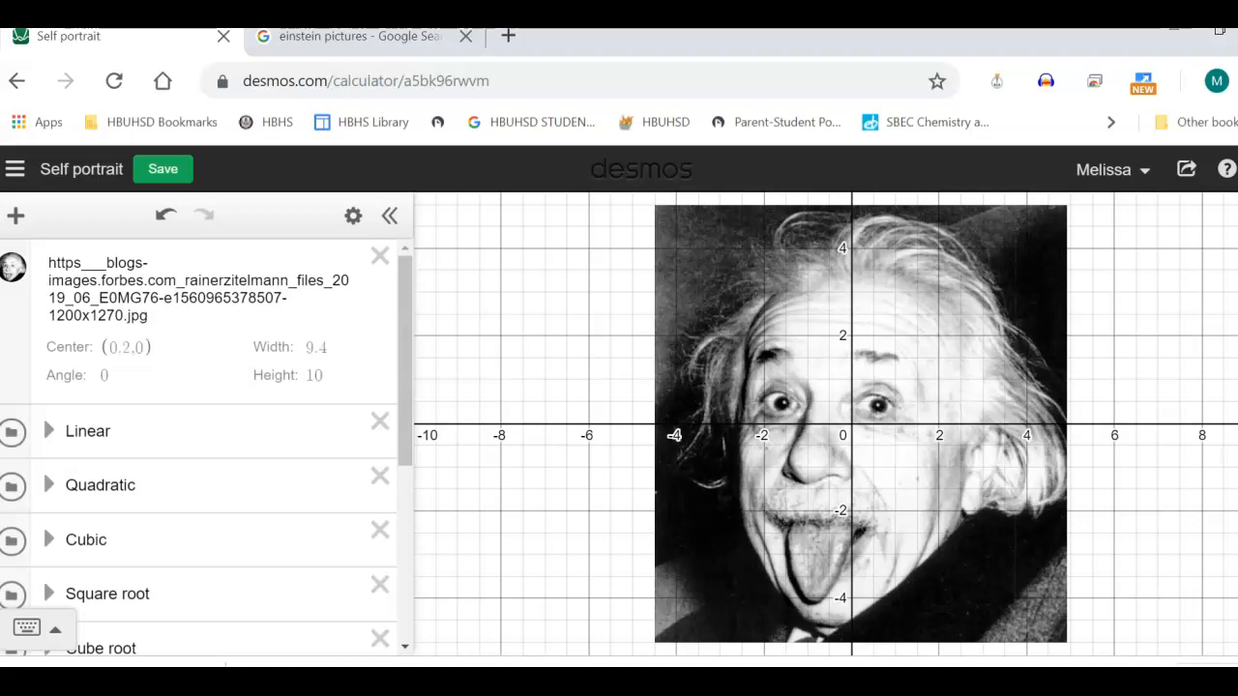
left_click_drag(405, 362, 405, 468)
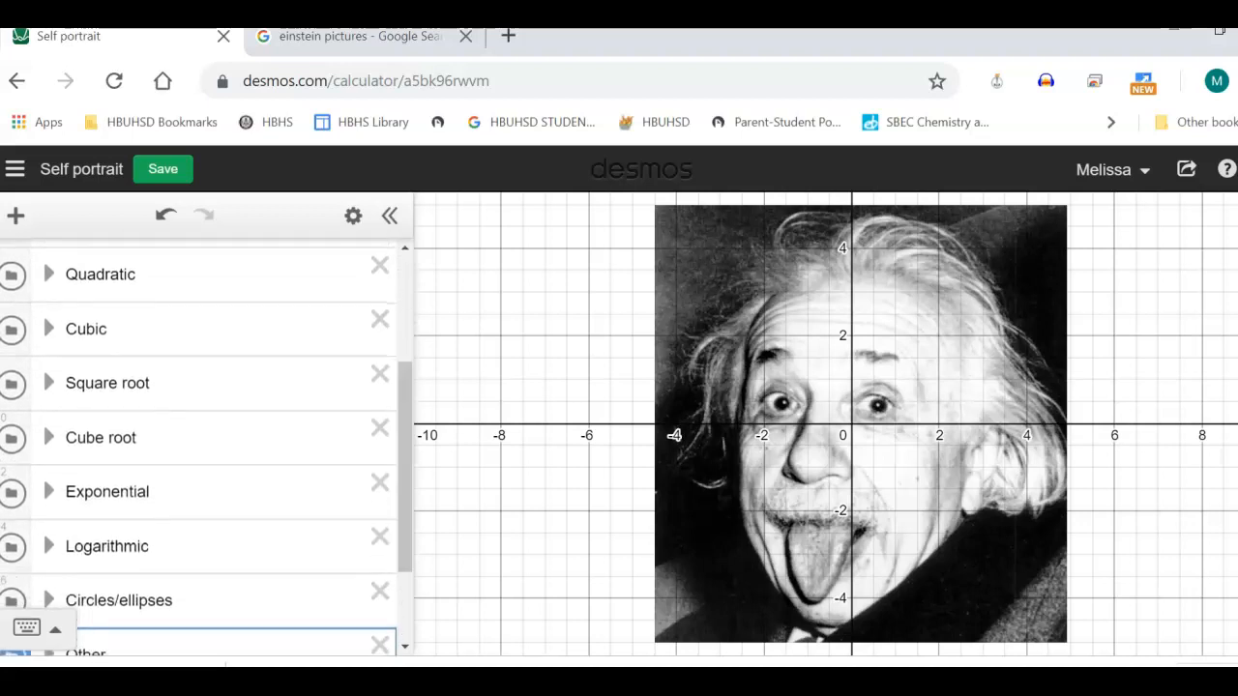
left_click_drag(405, 468, 405, 529)
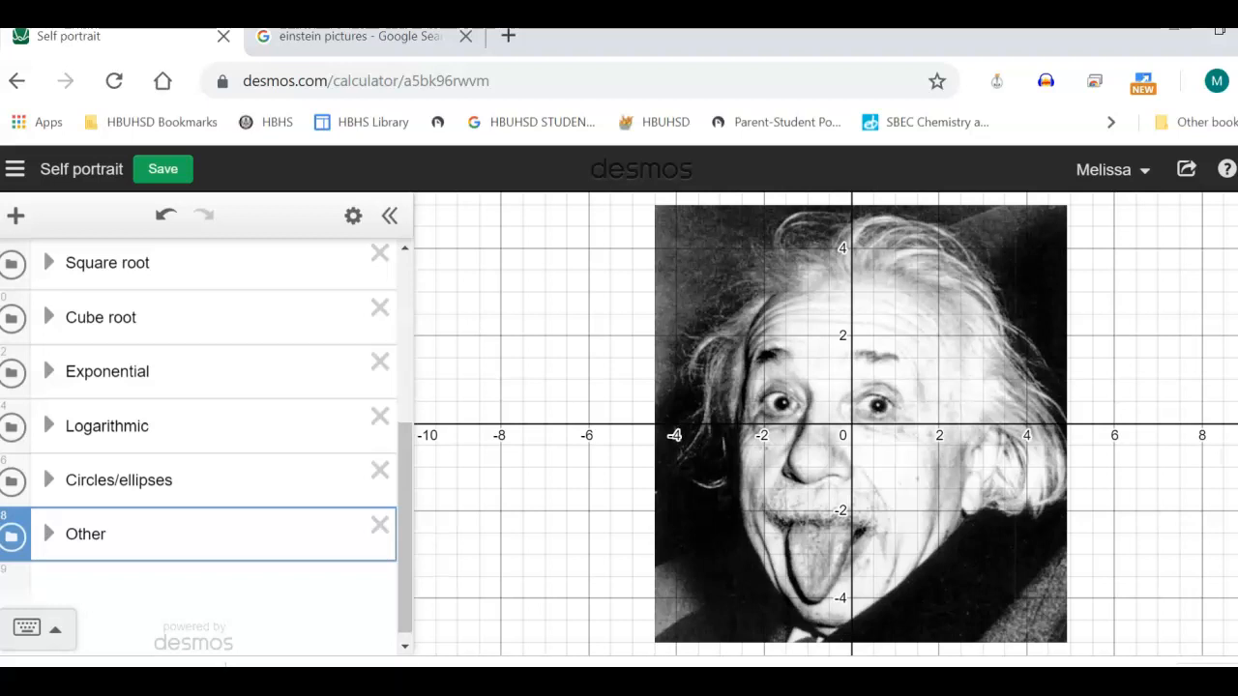
mouse_move(406, 529)
left_mouse_down()
mouse_move(405, 364)
mouse_move(405, 537)
left_mouse_up()
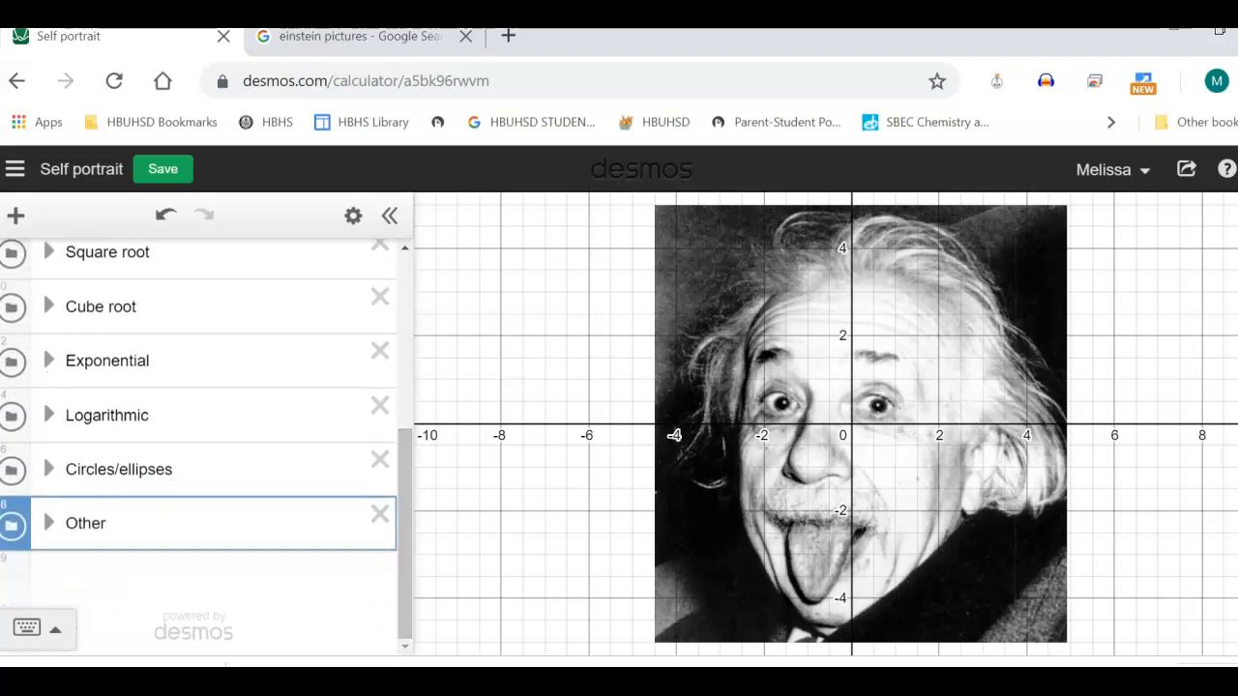
left_click_drag(405, 537, 405, 364)
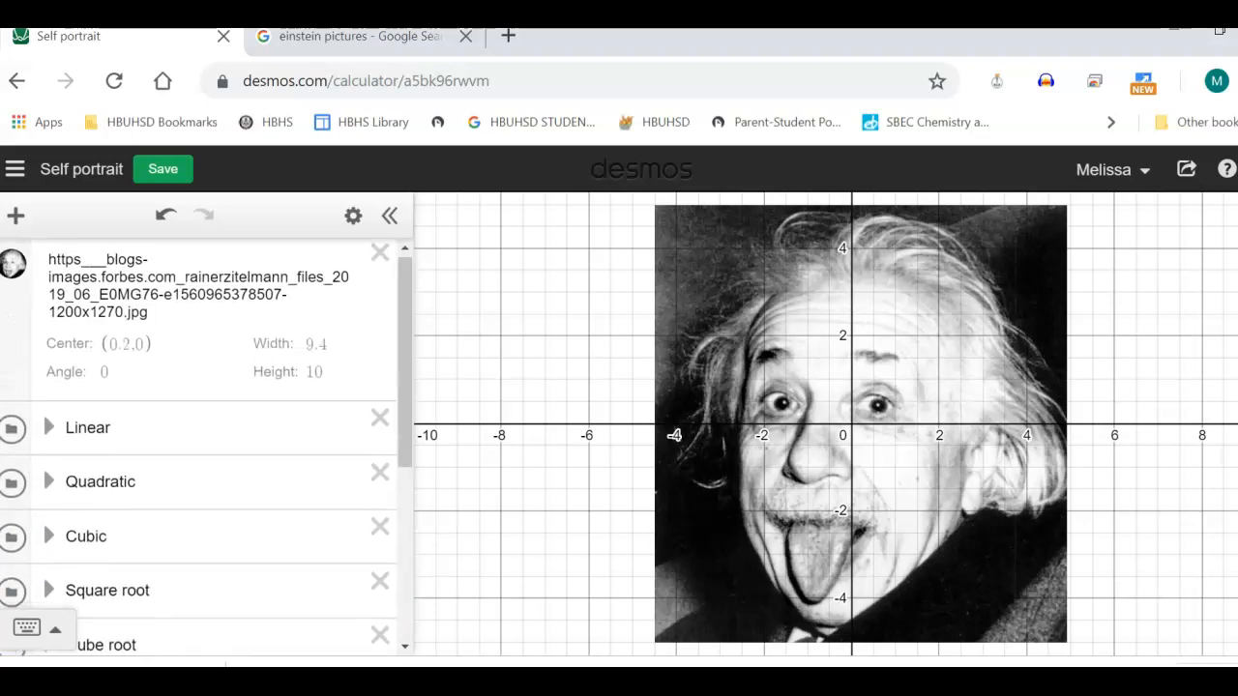
key("ctrl+s")
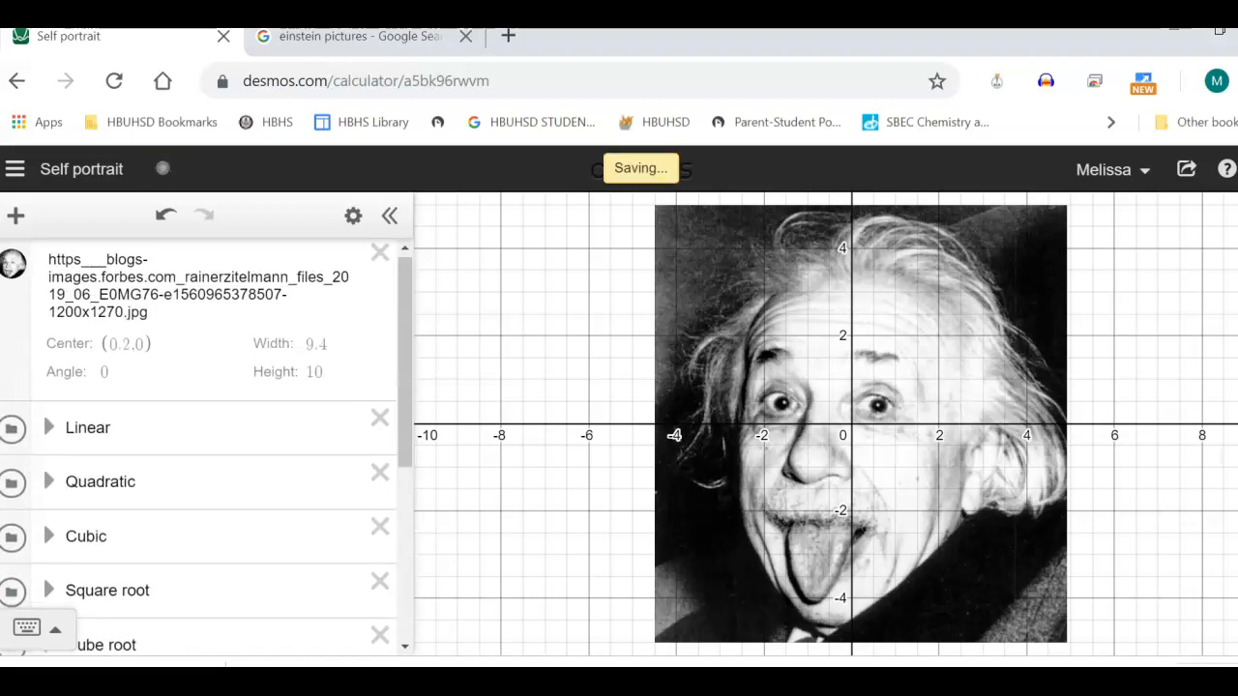